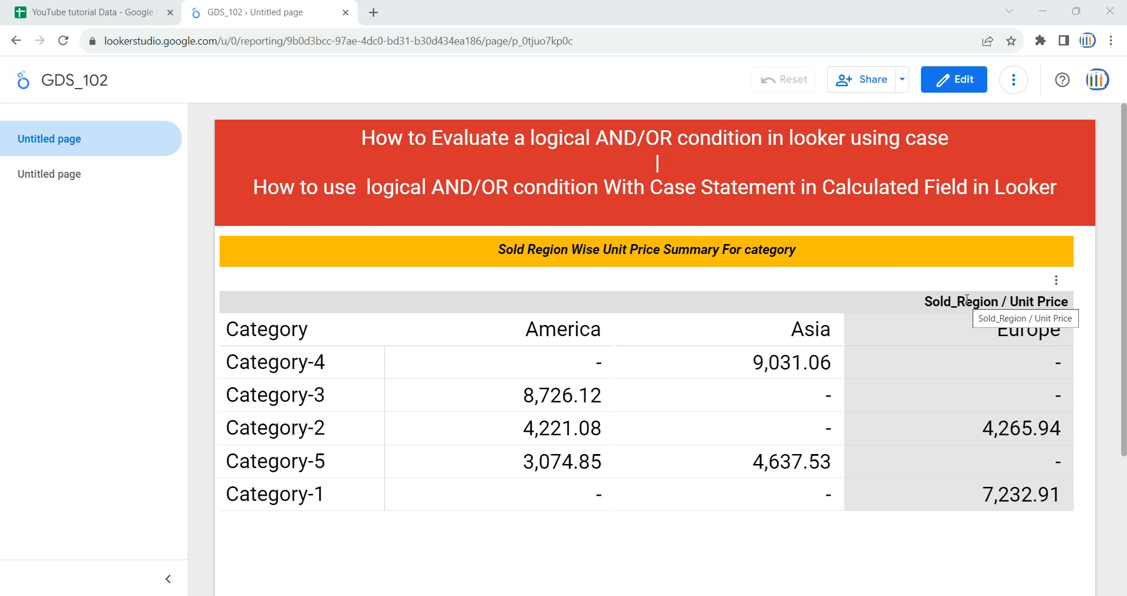
Look at the source data in Google Sheets, return to the GDS_102 report and collapse its page navigation
left_click(88, 13)
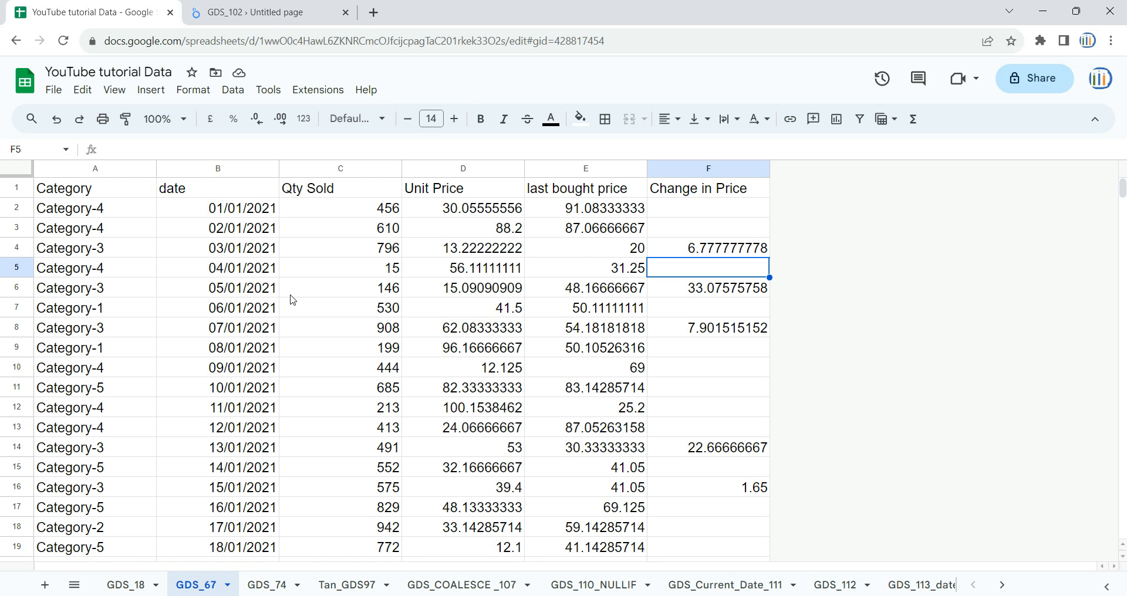
left_click(258, 10)
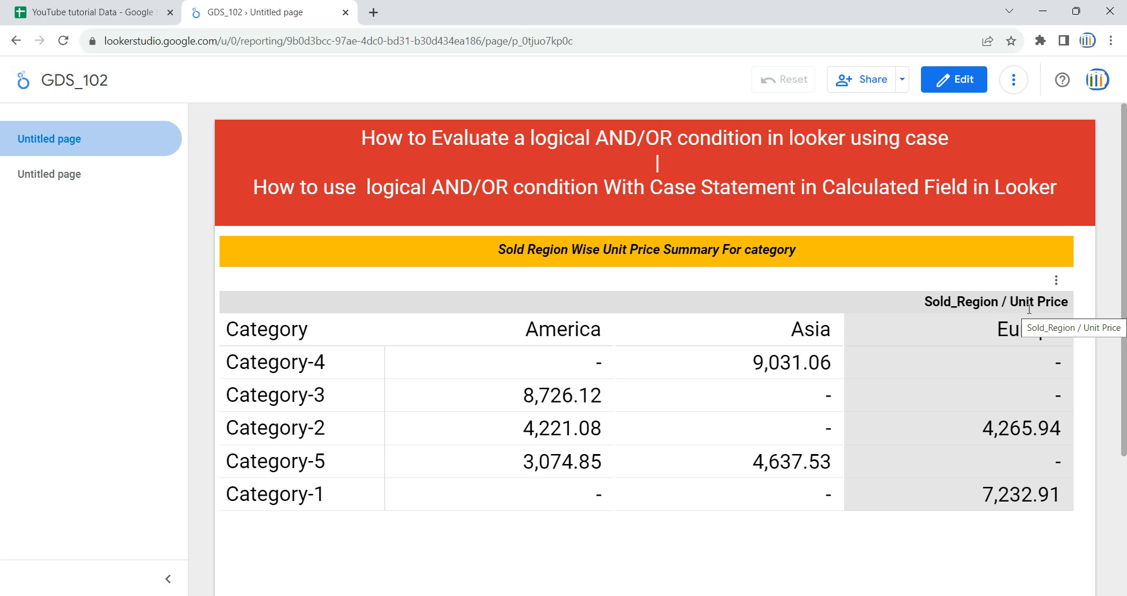
left_click(168, 579)
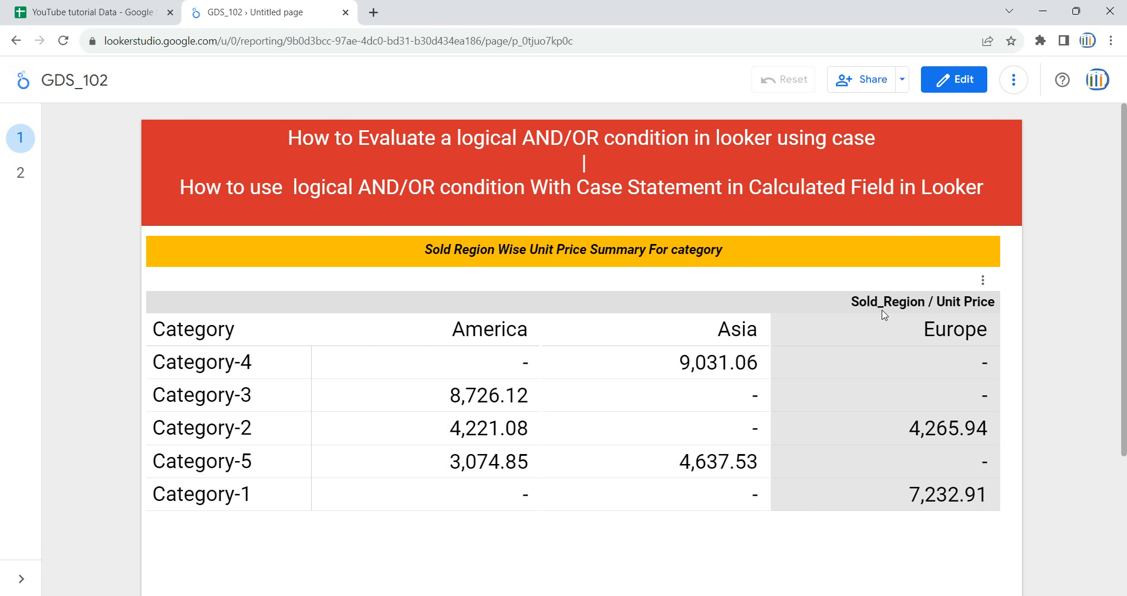
Examine the source data columns in the GDS_67 sheet of Google Sheets, from Category through Change in Price
left_click(124, 8)
left_click(378, 280)
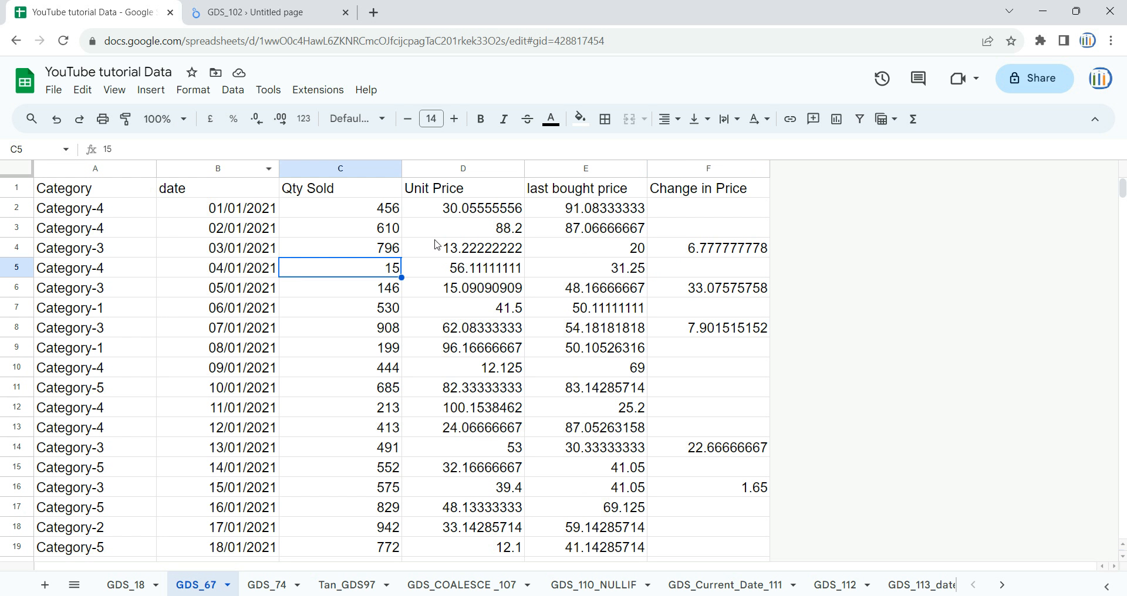
left_click(436, 243)
left_click_drag(91, 171, 747, 176)
left_click(94, 249)
left_click(125, 171)
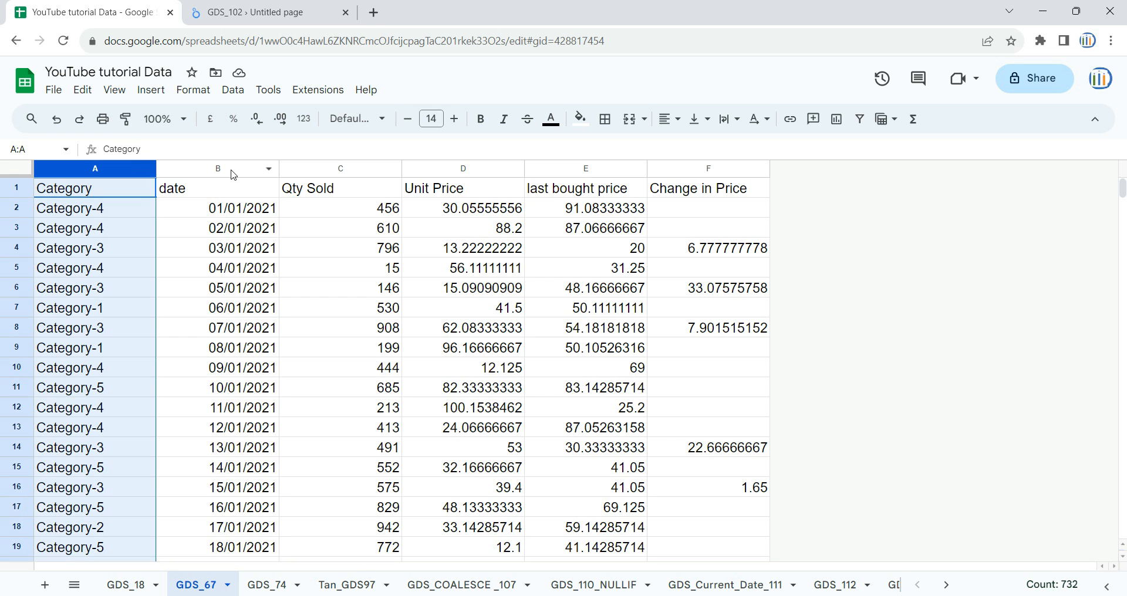
left_click(229, 169)
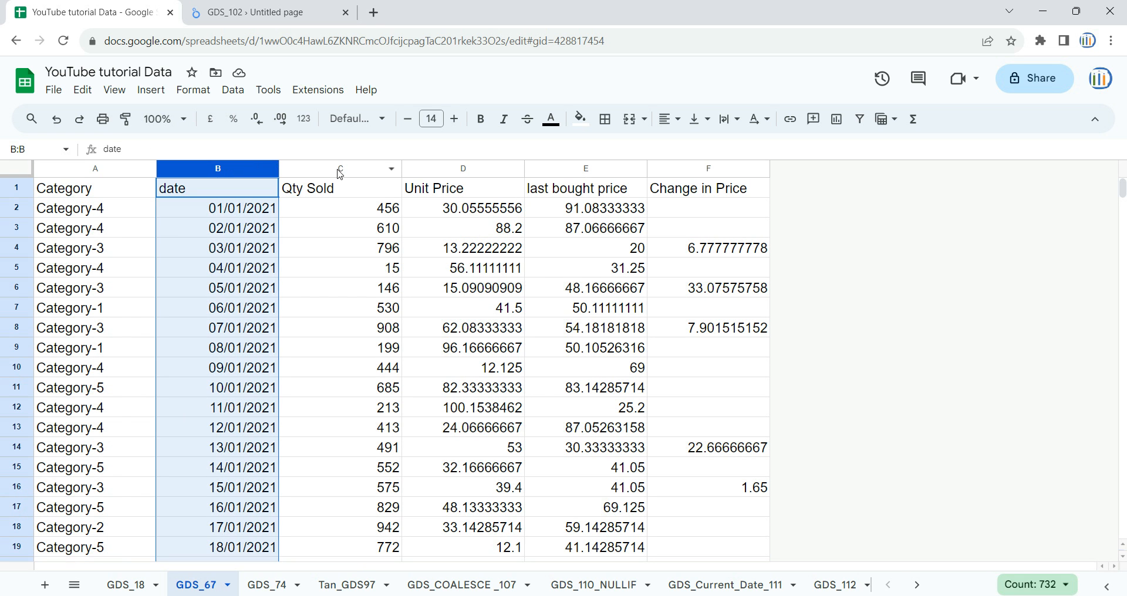
left_click(338, 169)
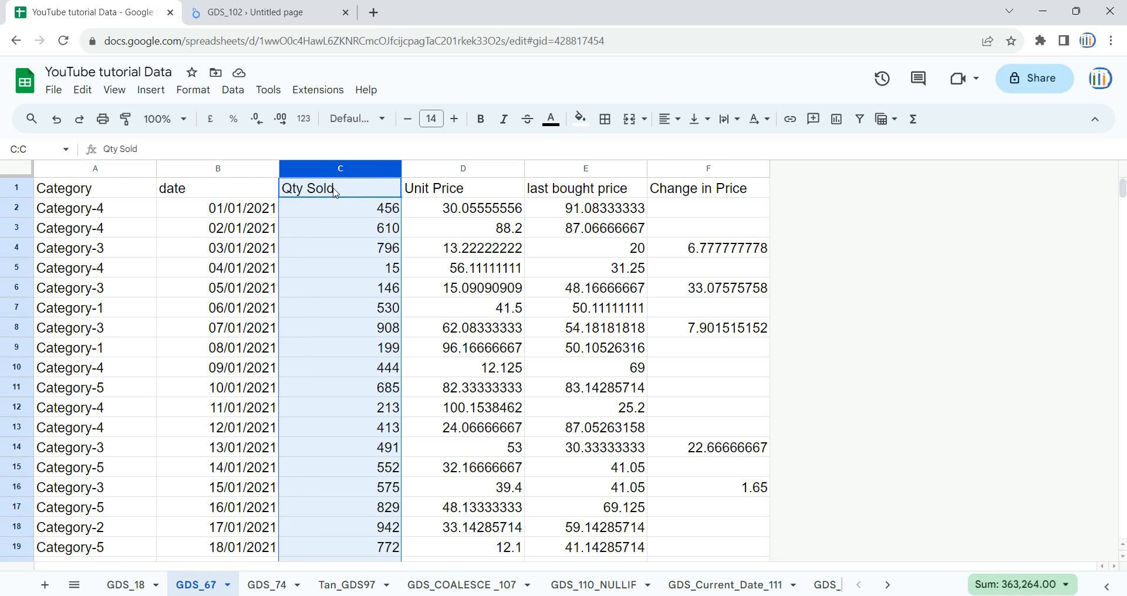
left_click(474, 167)
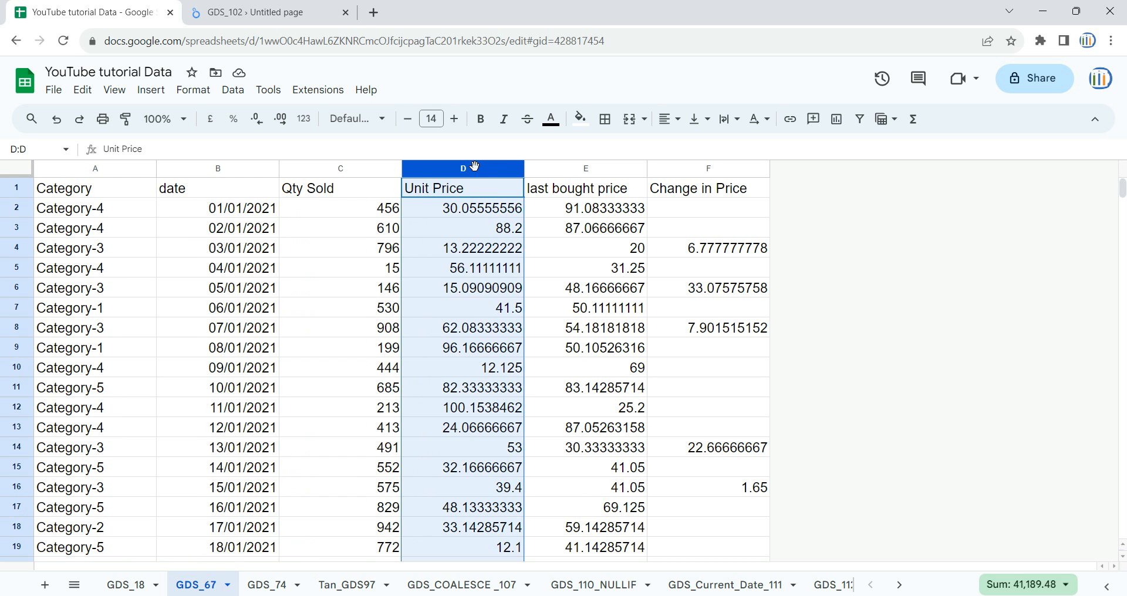
left_click(584, 170)
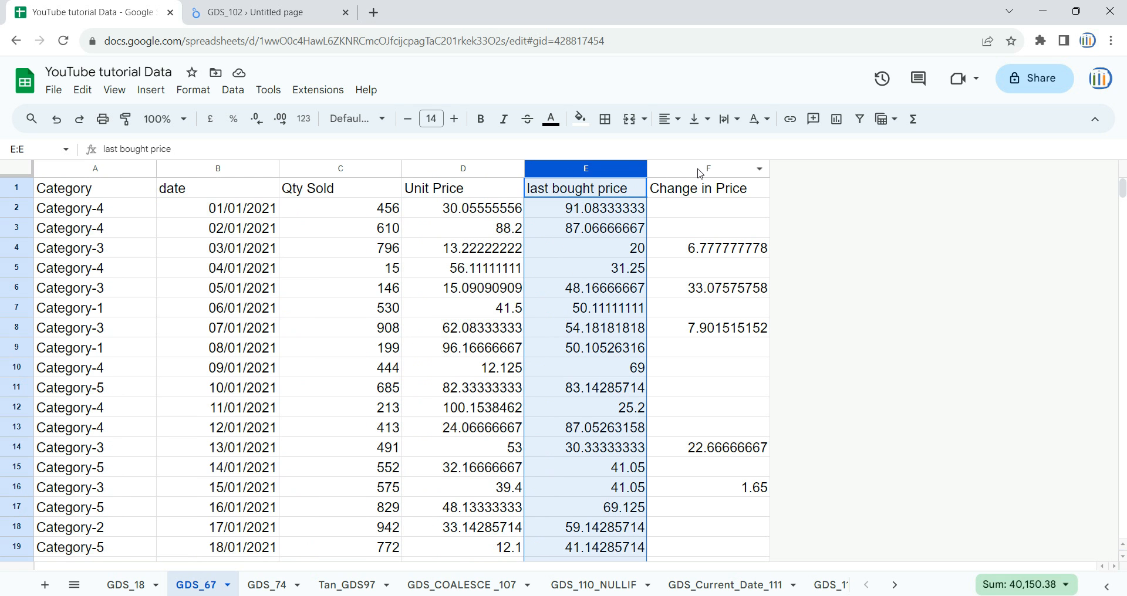
left_click(652, 170)
Compare the Sold_Region / Unit Price pivot table in the Looker Studio report with the source columns in Google Sheets
left_click(252, 12)
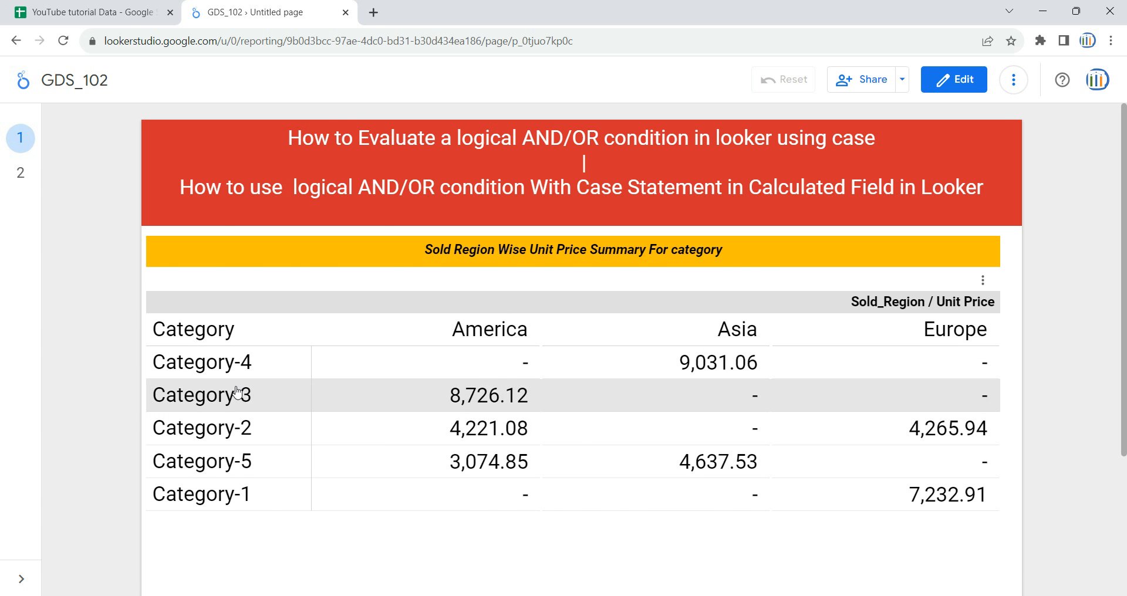
left_click(76, 6)
left_click(252, 12)
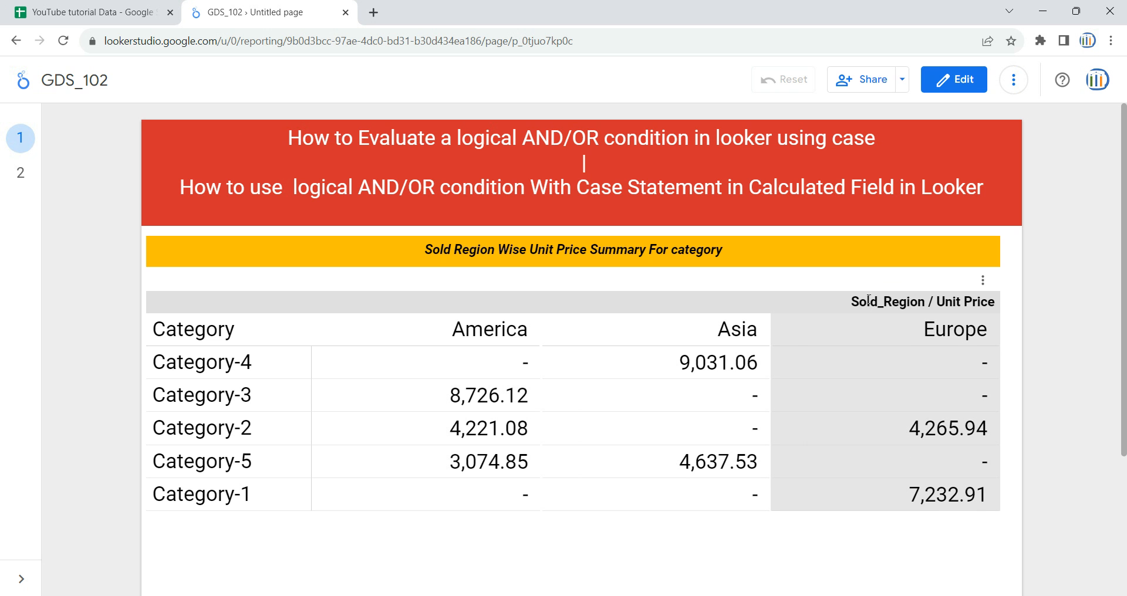
left_click_drag(868, 299, 928, 301)
left_click(120, 7)
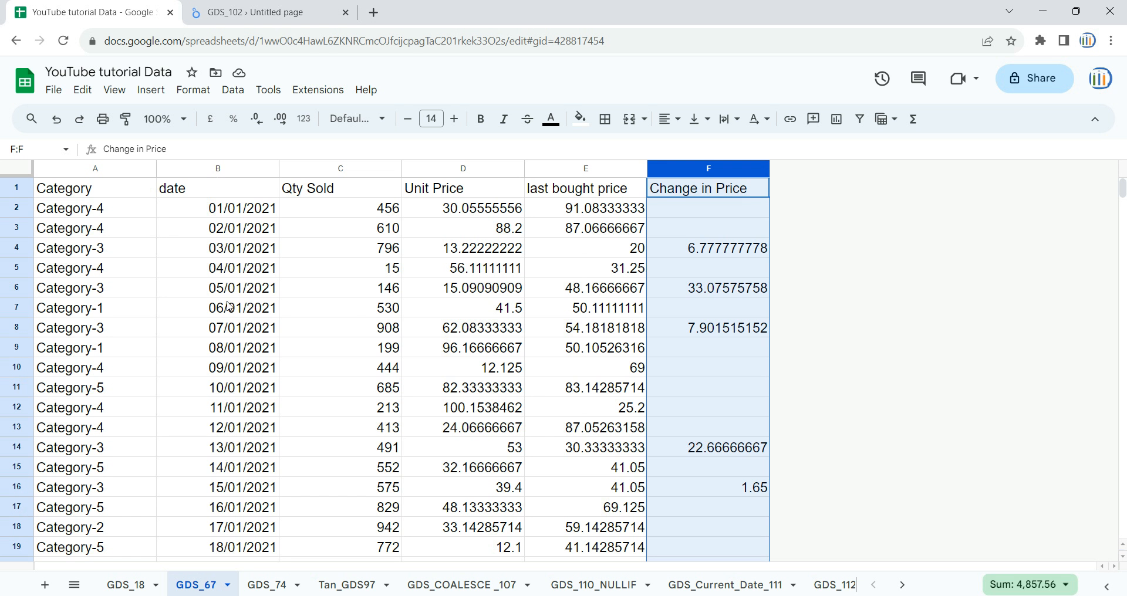
left_click(253, 12)
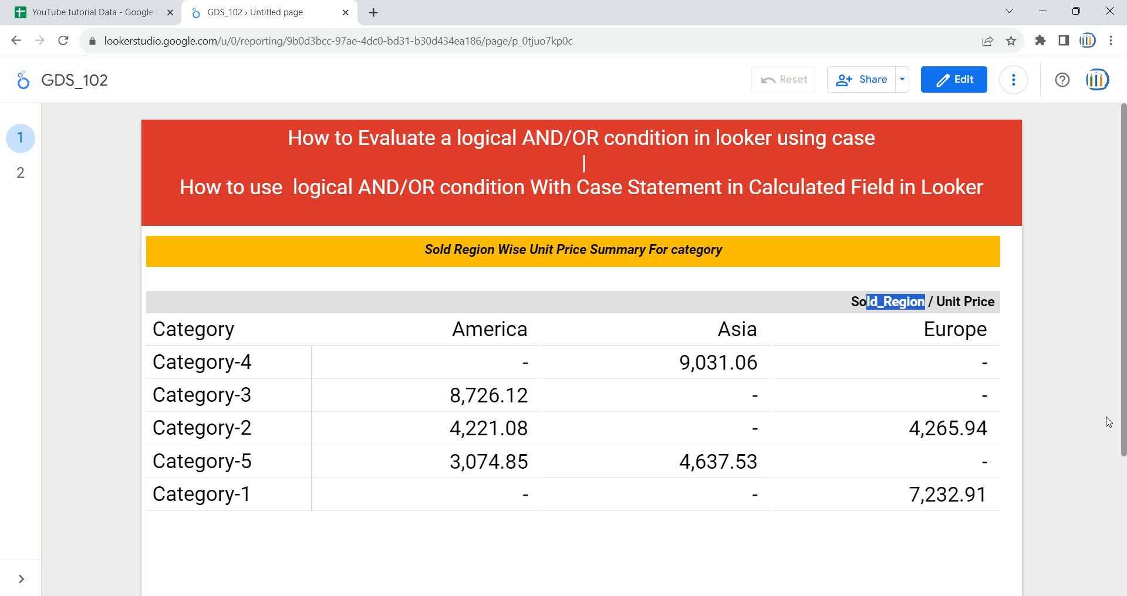
left_click(117, 12)
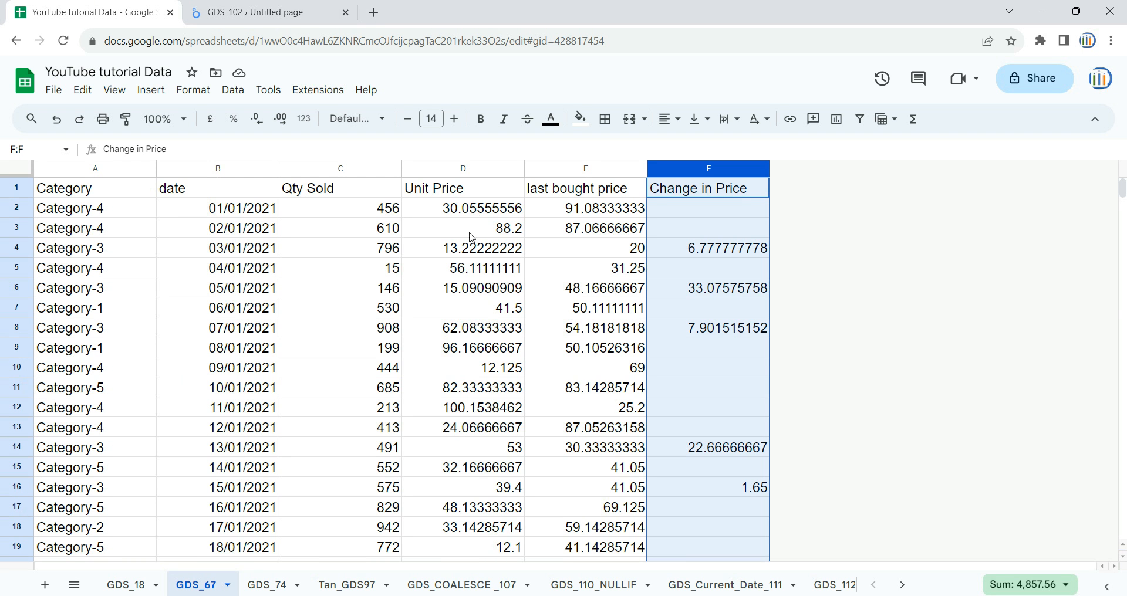
left_click(477, 170)
left_click(246, 12)
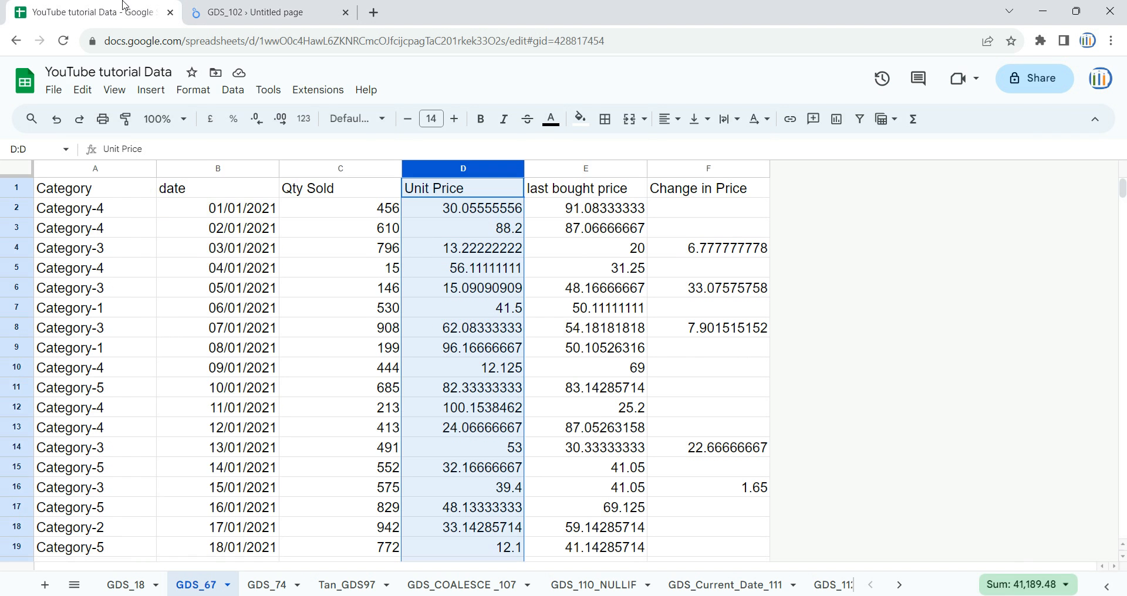
left_click(123, 8)
left_click(116, 167)
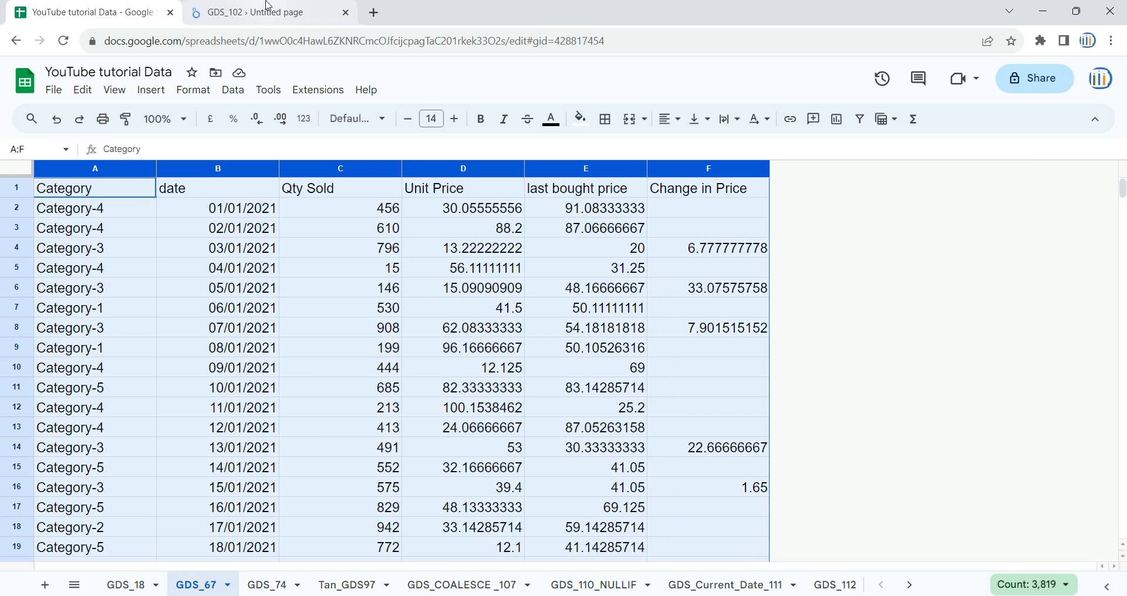
left_click(264, 8)
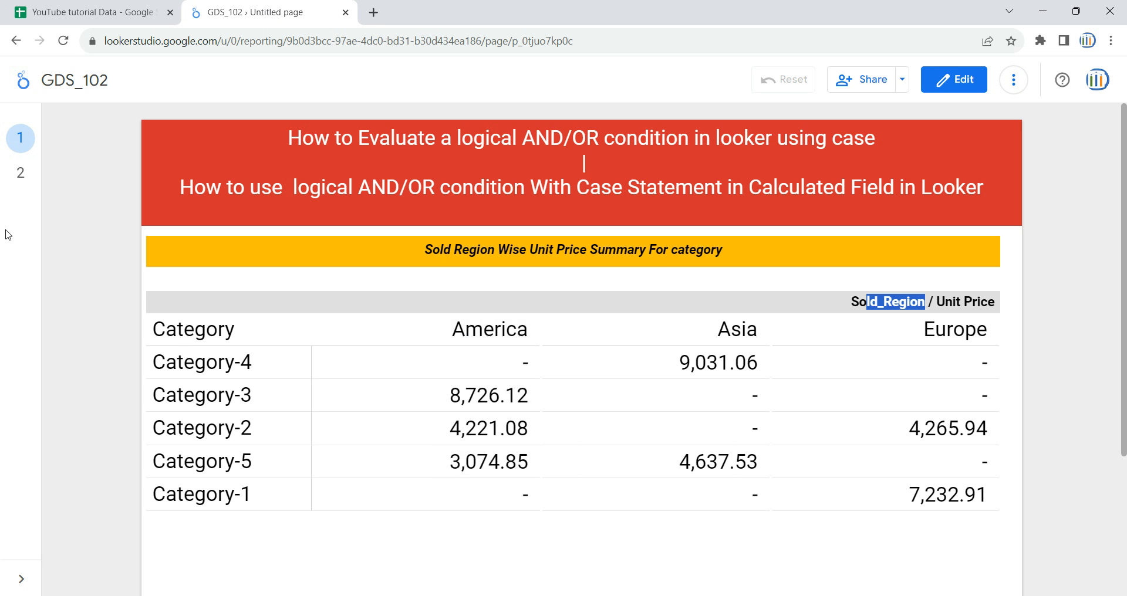
Read the CASE formula on page 2 of the report, checking the category and Unit Price conditions for "Europe" and "America"
left_click(20, 172)
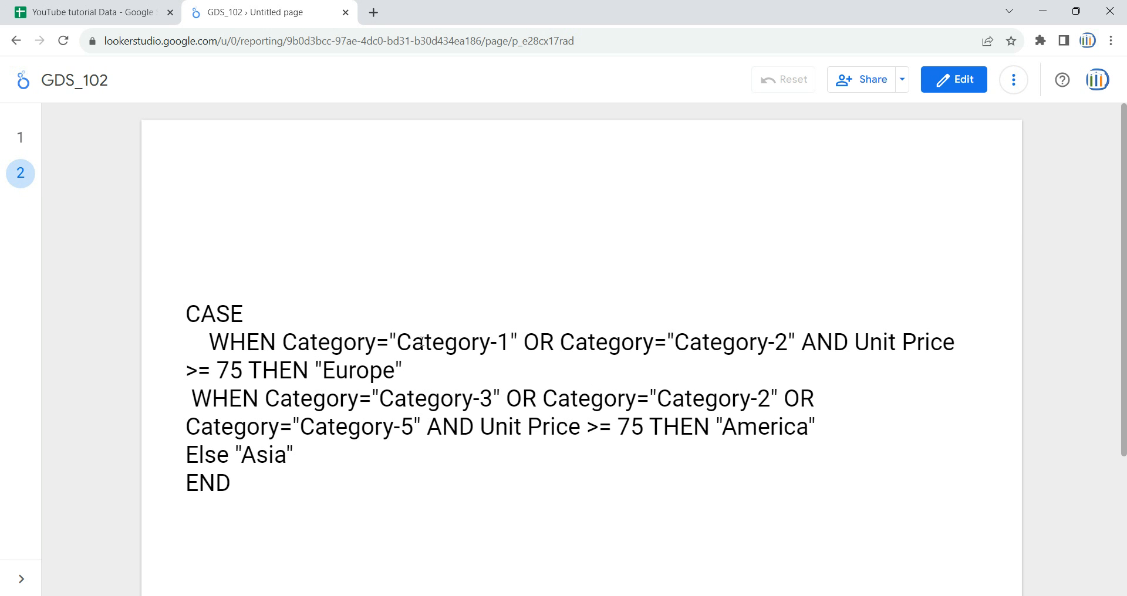
left_click_drag(390, 341, 481, 341)
left_click_drag(669, 340, 779, 341)
left_click_drag(242, 371, 188, 370)
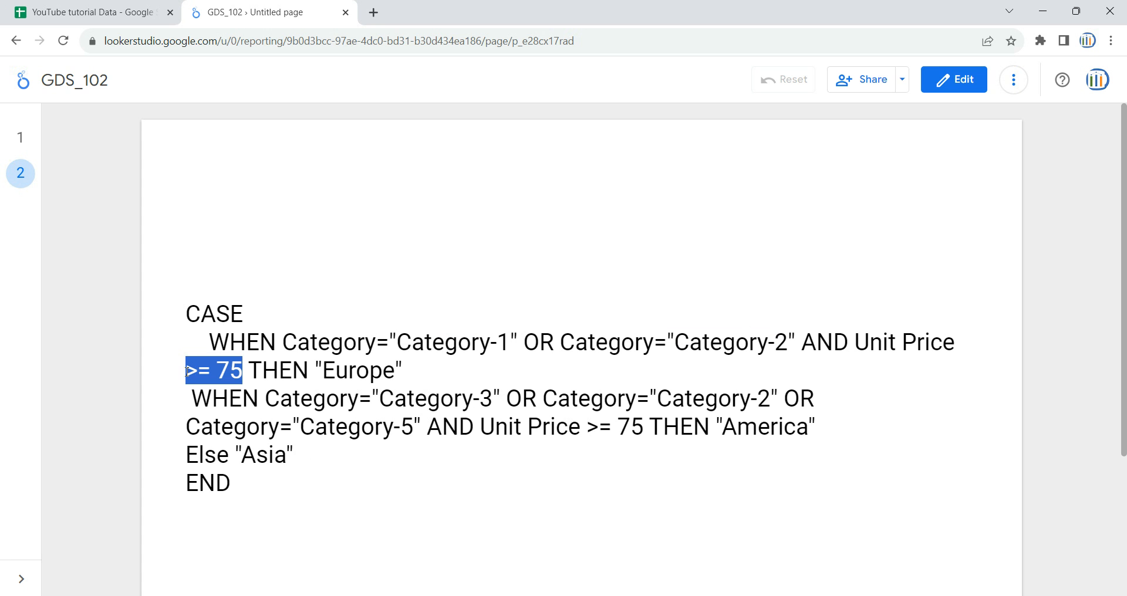
left_click_drag(317, 370, 405, 372)
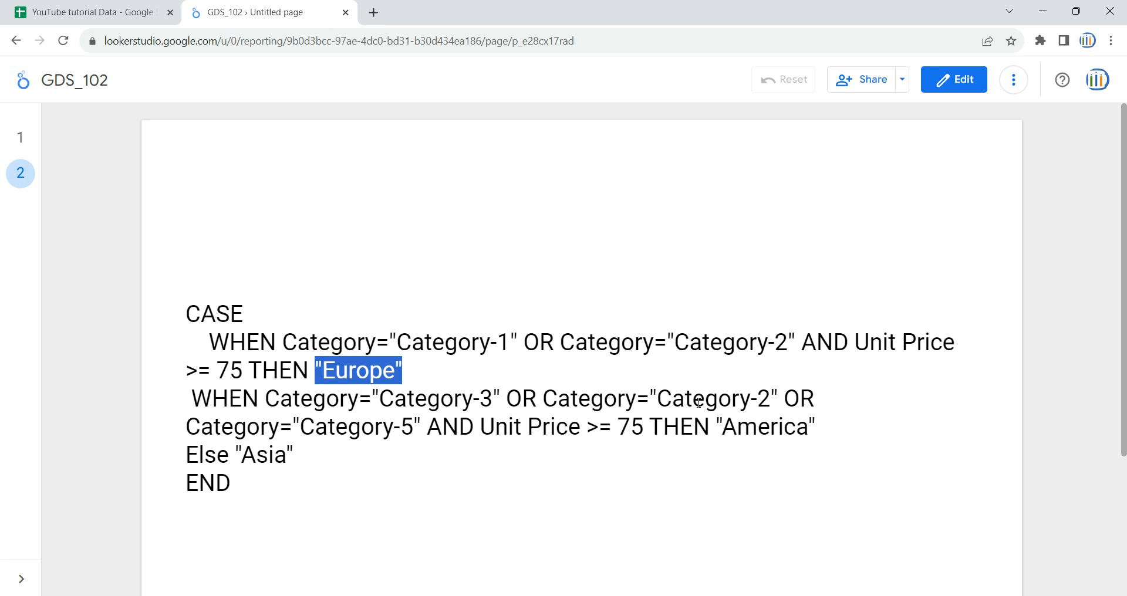
left_click_drag(692, 400, 783, 400)
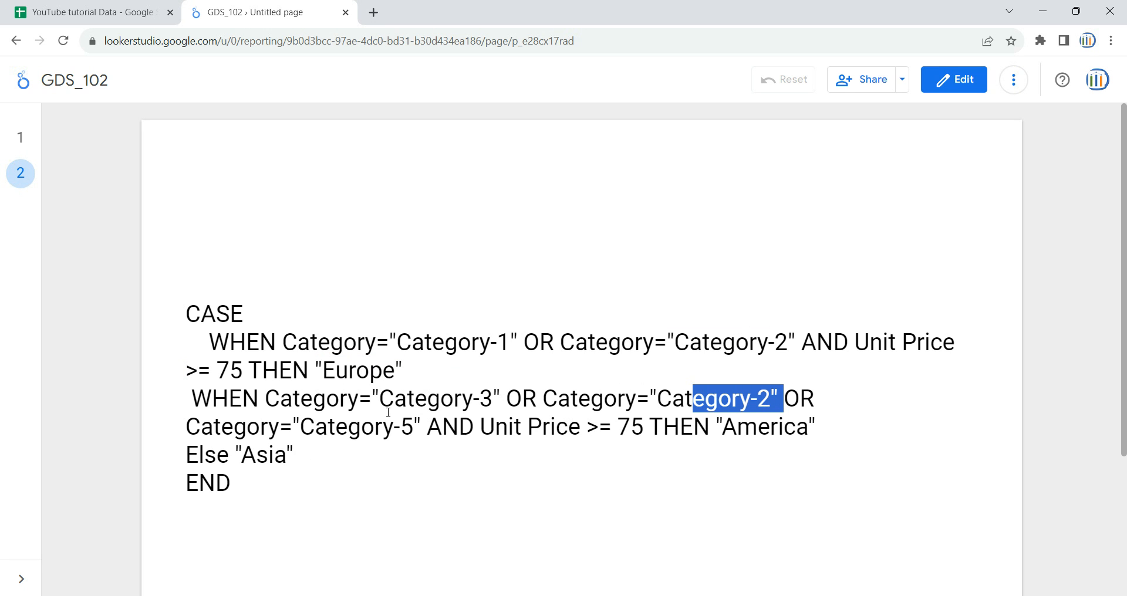
left_click_drag(375, 427, 401, 427)
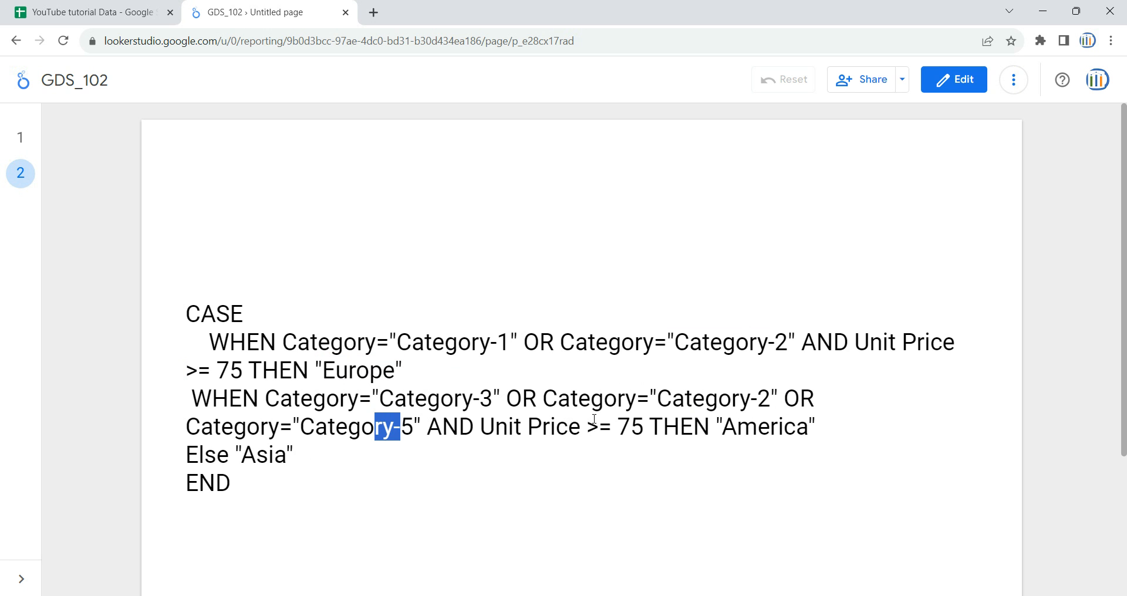
left_click_drag(569, 427, 633, 428)
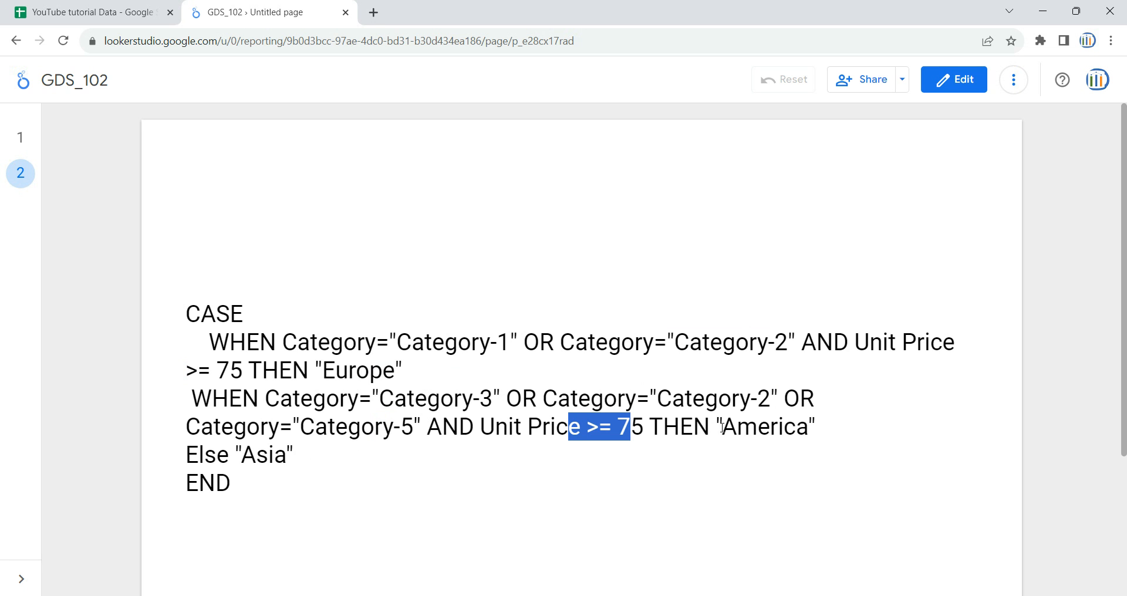
left_click_drag(722, 427, 737, 434)
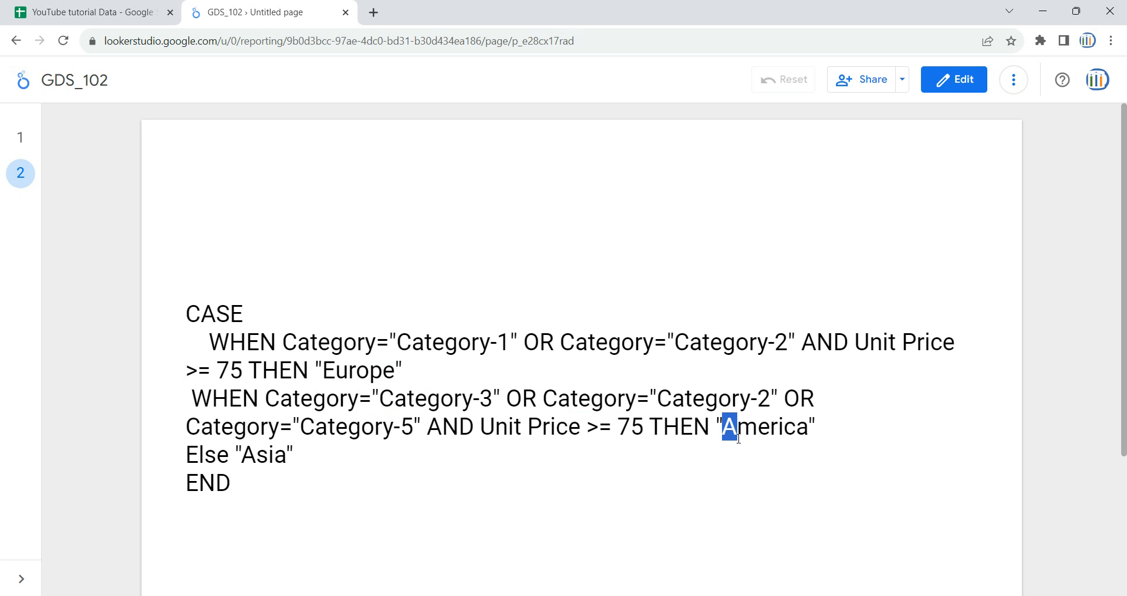
left_click(419, 440)
Compare the two WHEN branches of the CASE formula by their categories, Unit Price thresholds and resulting regions
left_click_drag(399, 344, 480, 344)
left_click_drag(722, 343, 767, 343)
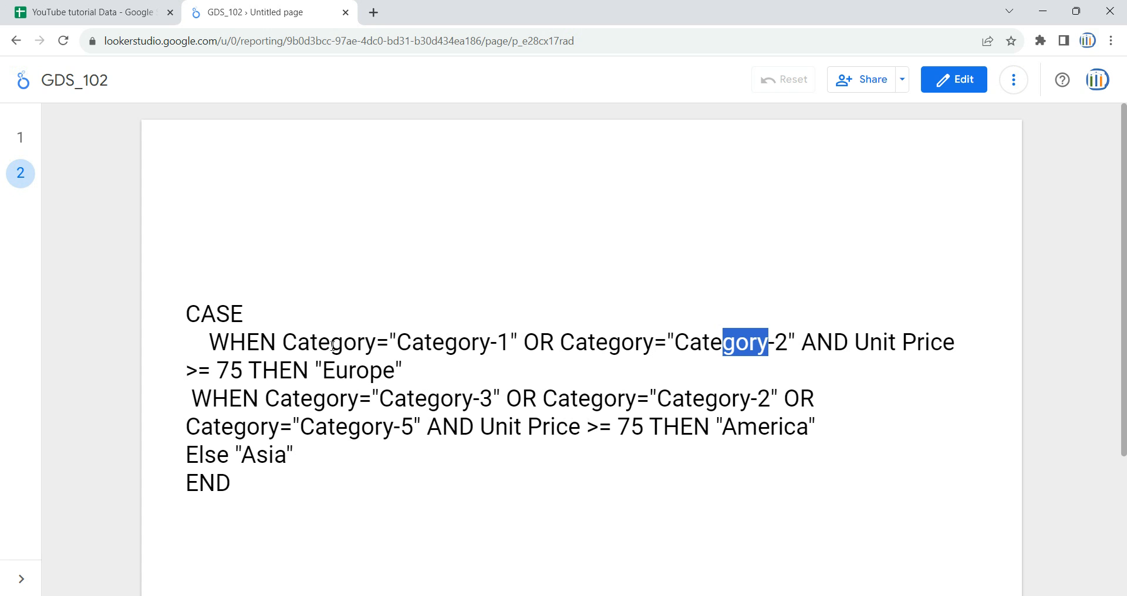
left_click_drag(198, 371, 256, 373)
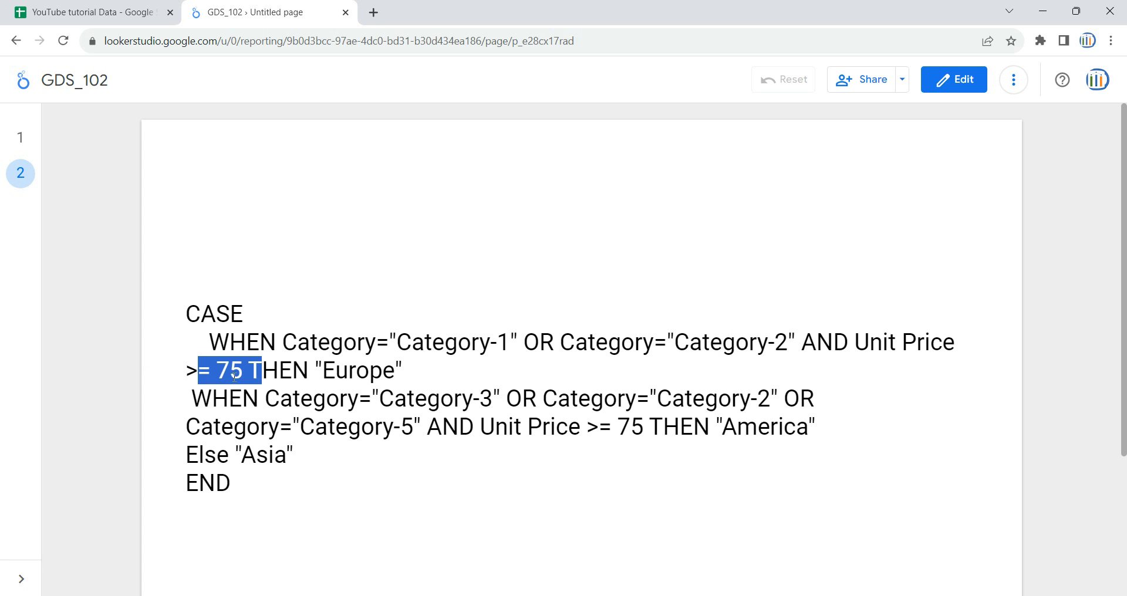
left_click_drag(852, 341, 243, 371)
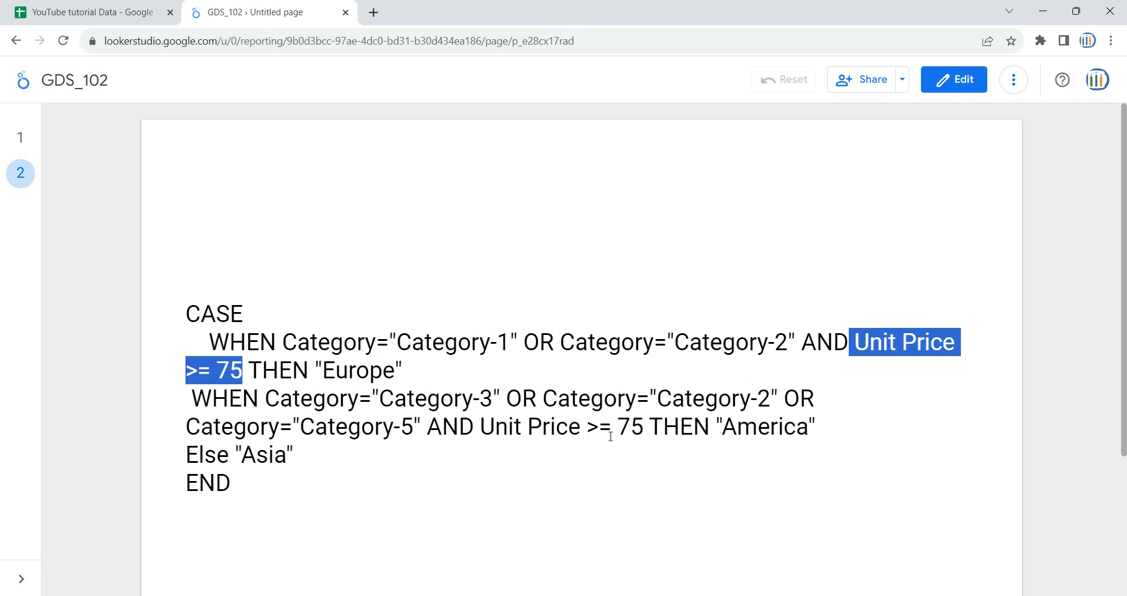
left_click_drag(457, 425, 613, 425)
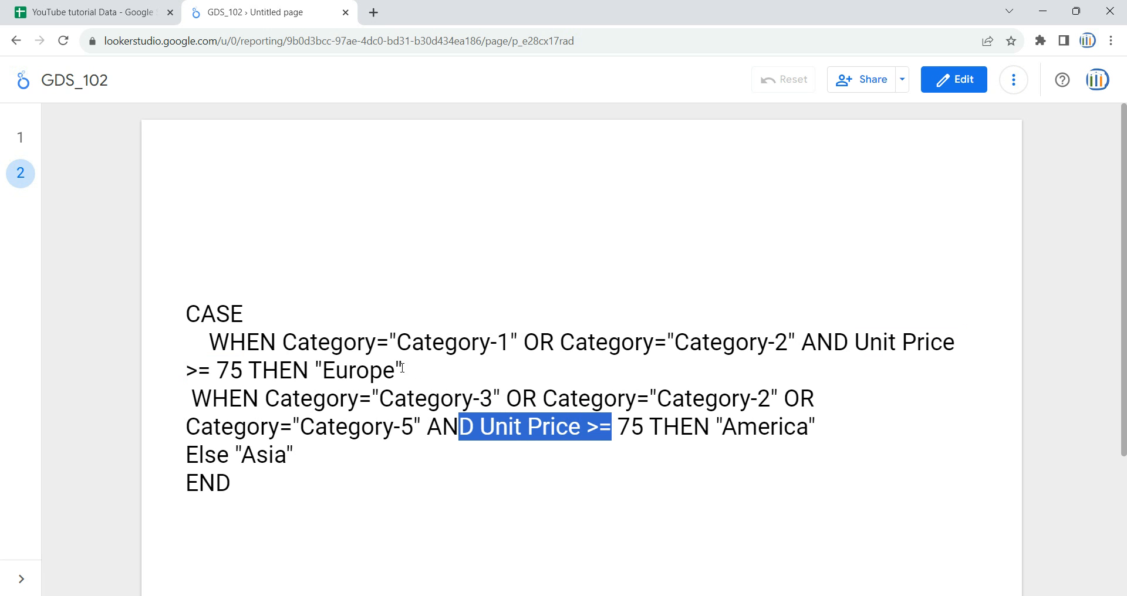
left_click_drag(403, 370, 293, 370)
left_click_drag(816, 427, 737, 428)
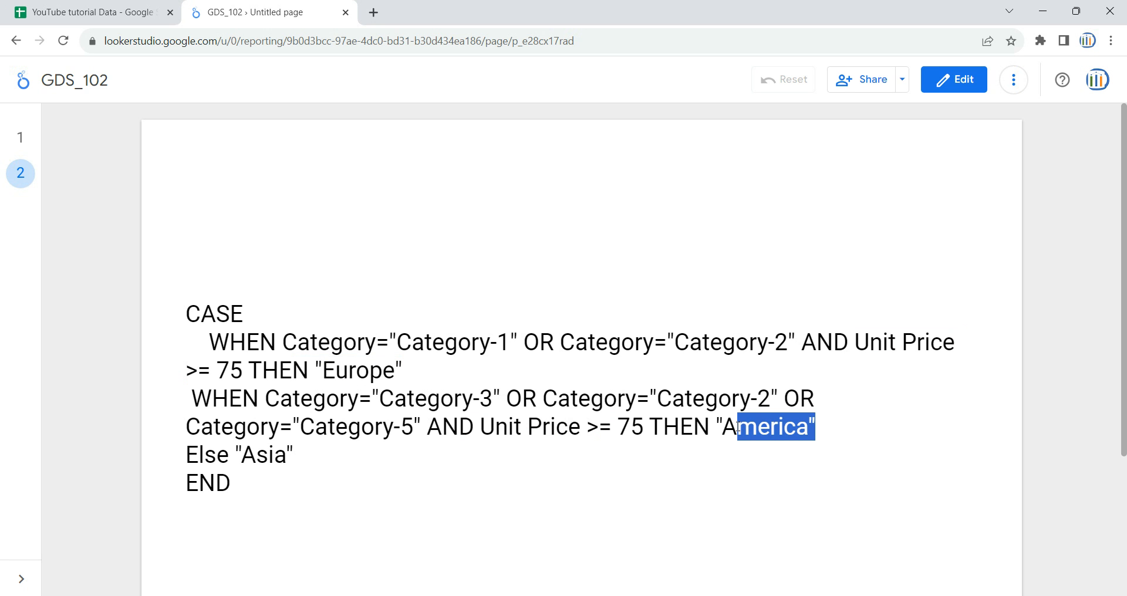
left_click_drag(788, 342, 412, 342)
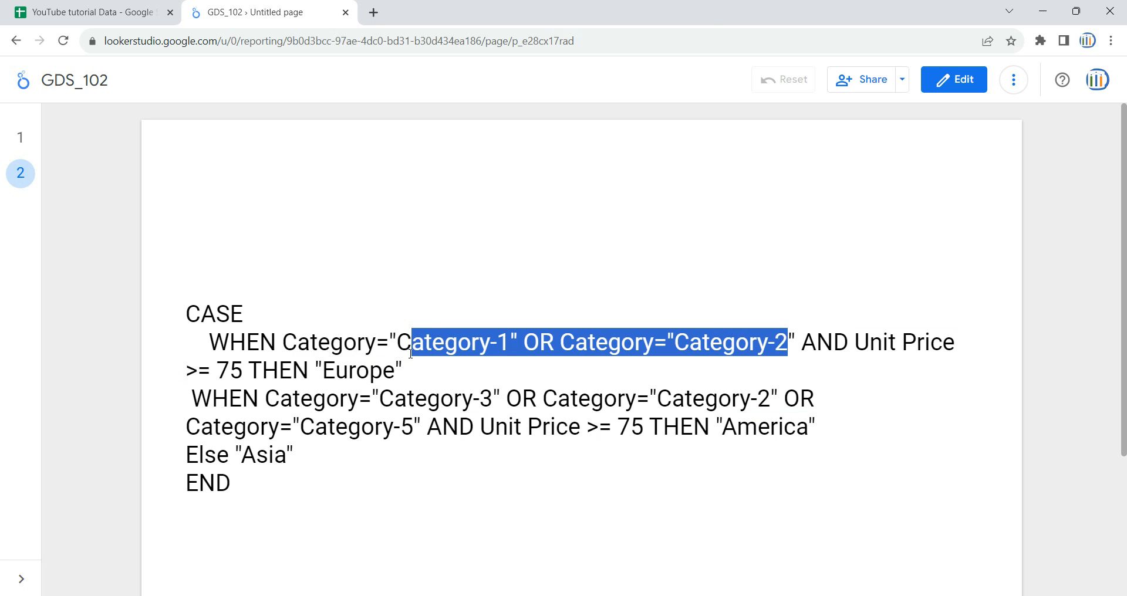
left_click_drag(536, 399, 441, 399)
left_click(345, 427)
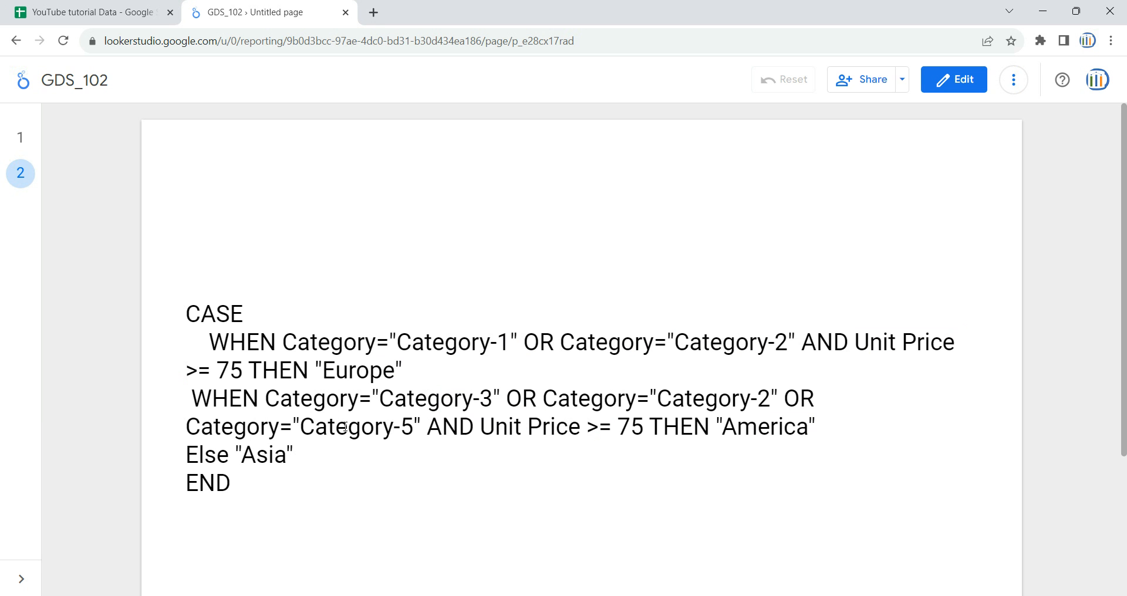
left_click(18, 140)
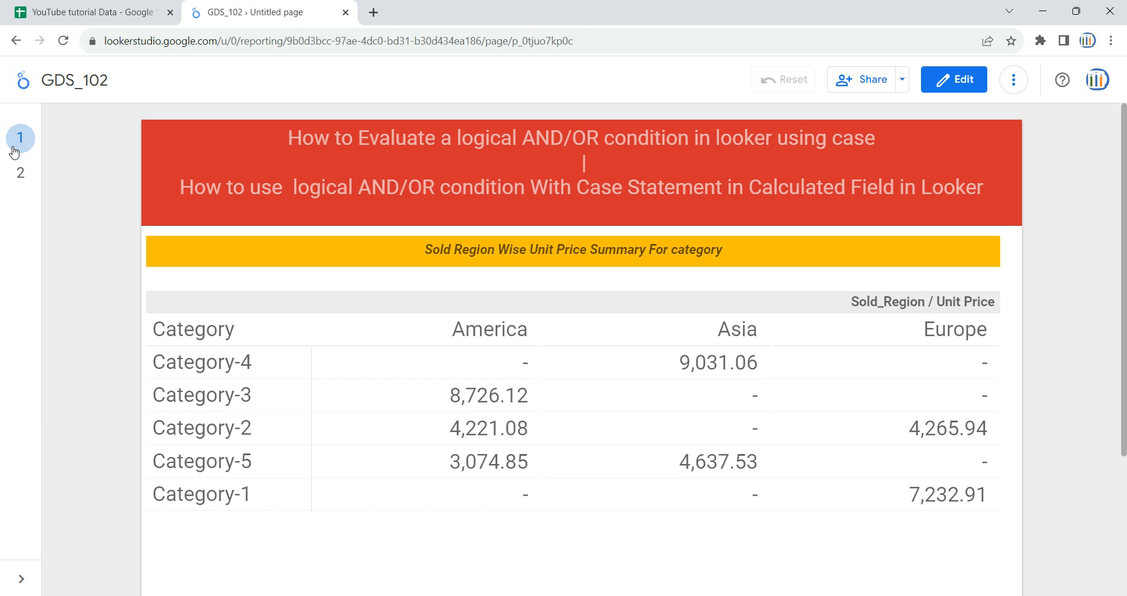
left_click(969, 85)
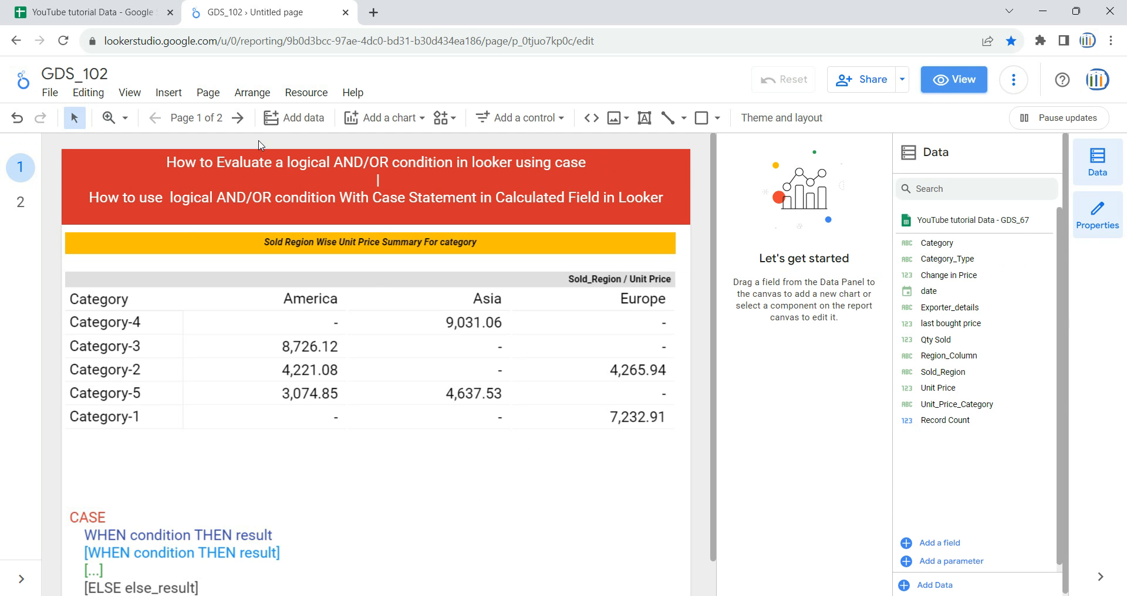
left_click(208, 93)
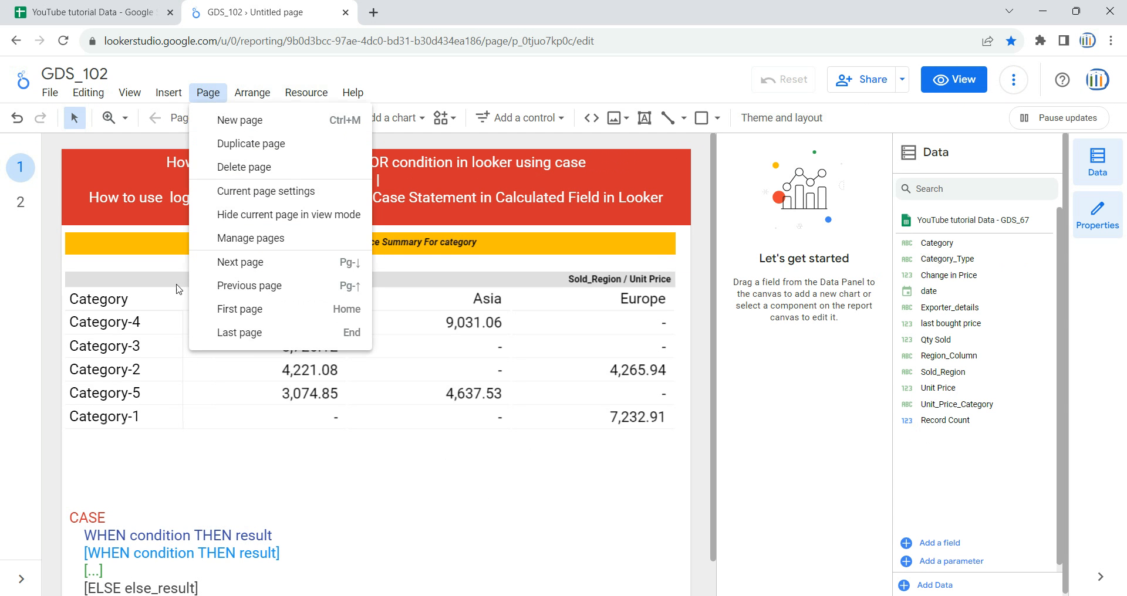
left_click(236, 457)
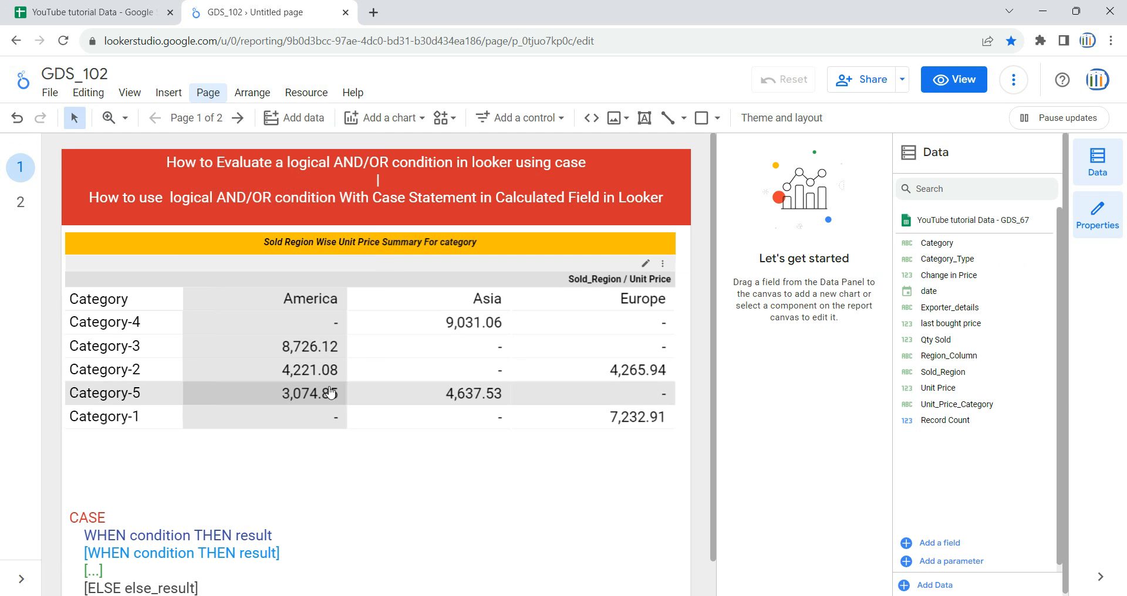
left_click_drag(713, 339, 714, 413)
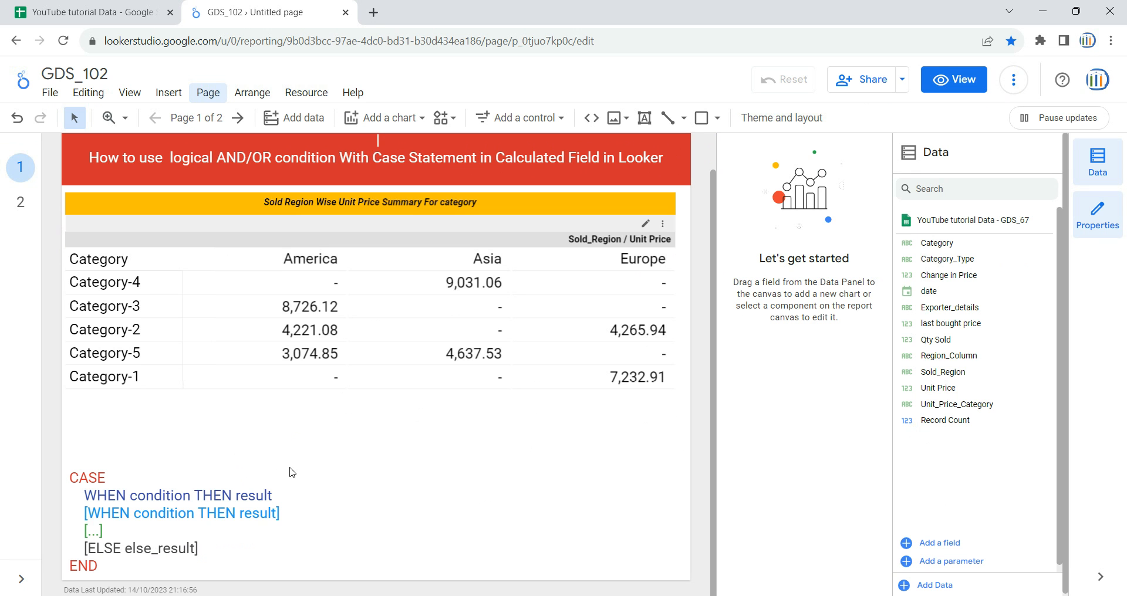
left_click(109, 479)
left_click(953, 79)
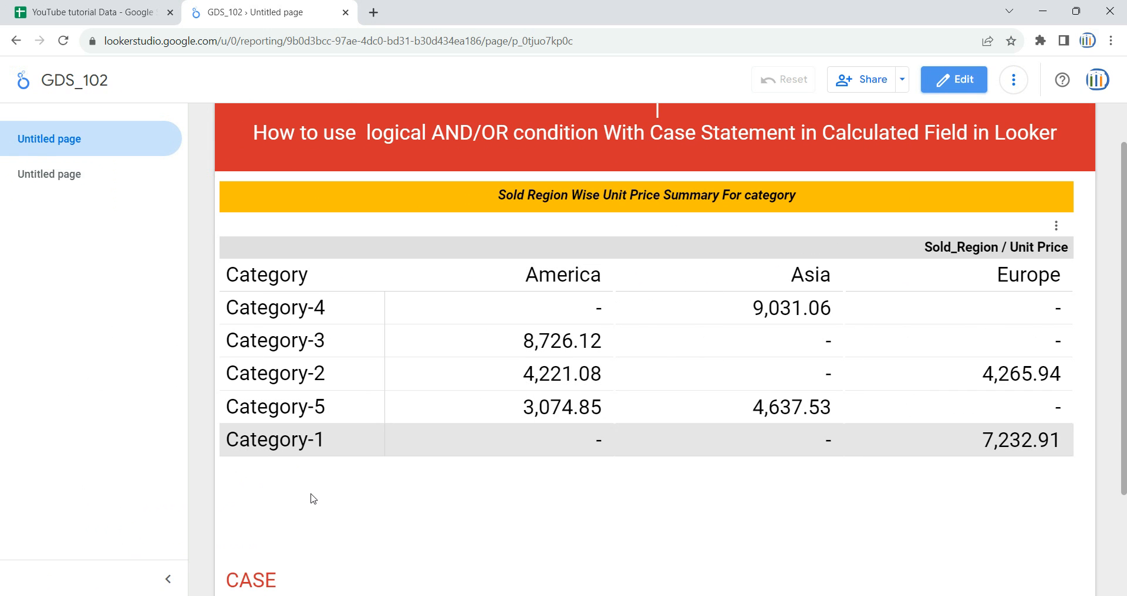
Read the opening of the generic CASE syntax below the pivot table on page 1, focusing on the WHEN condition THEN result lines
left_click(169, 580)
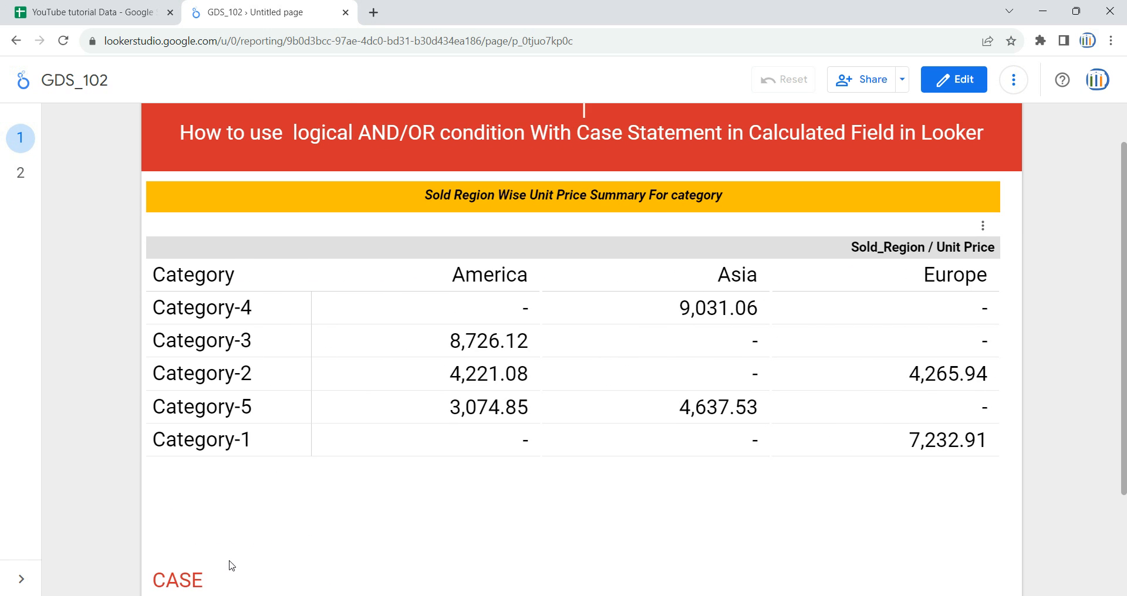
scroll(81, 534, "down", 3)
left_click_drag(196, 440, 154, 436)
left_click_drag(467, 499, 175, 464)
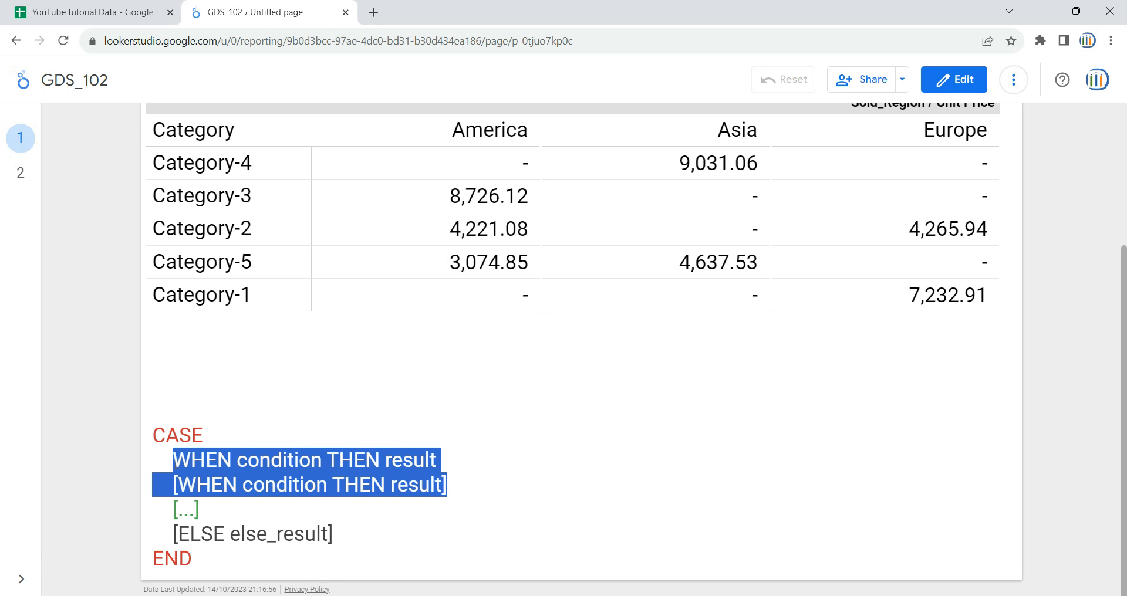
left_click(461, 477)
left_click_drag(479, 482, 180, 459)
left_click(388, 550)
Examine the ELSE else_result and END lines of the CASE syntax, and how they close the whole statement
left_click_drag(388, 540, 179, 515)
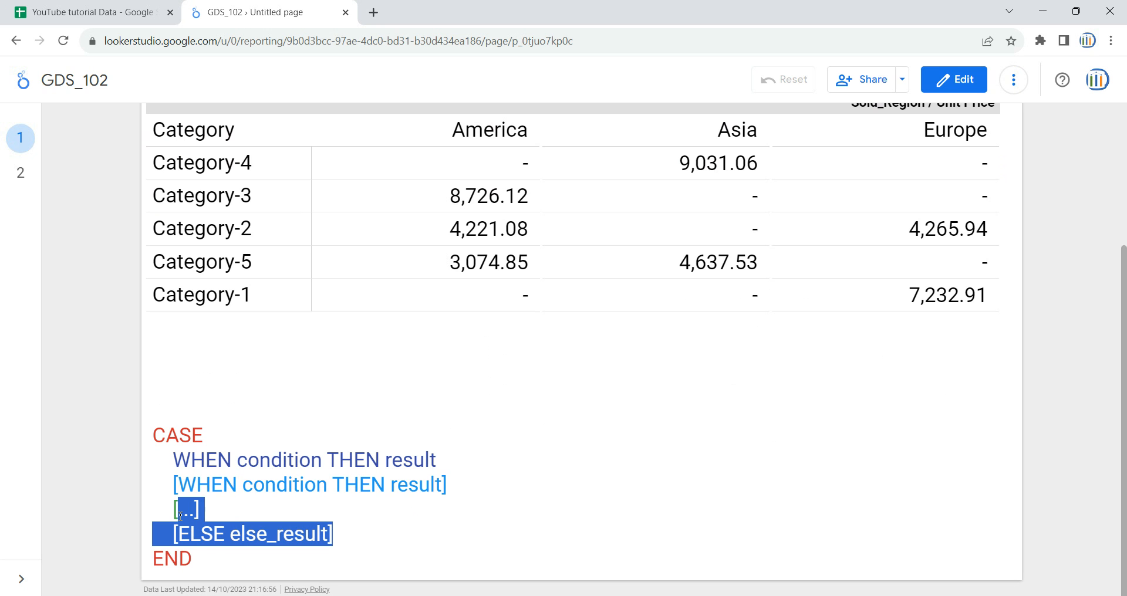
left_click_drag(380, 536, 182, 534)
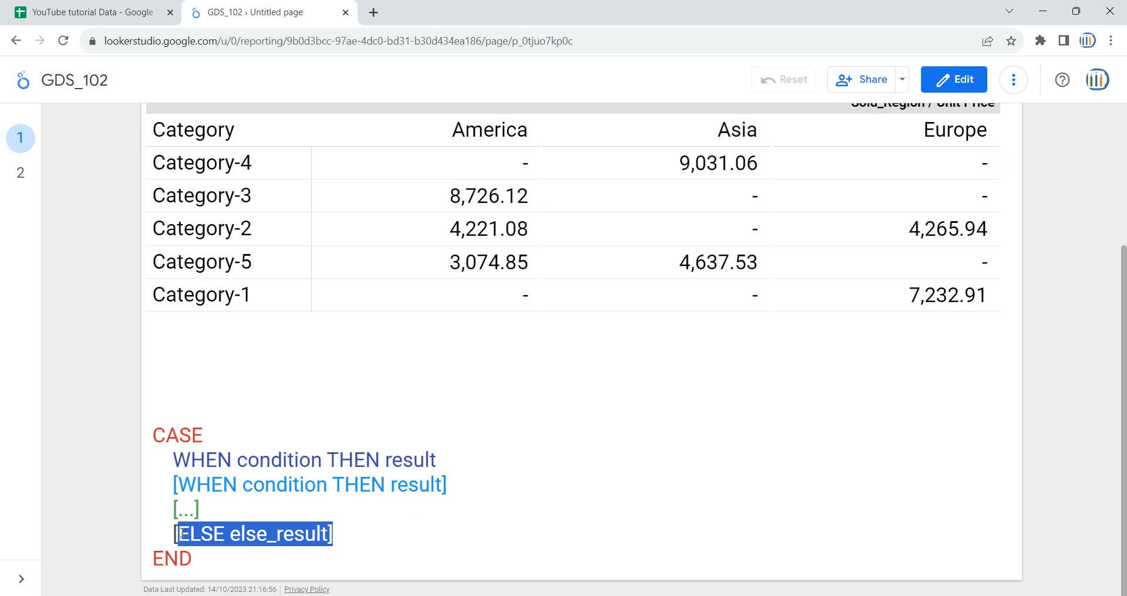
left_click(274, 532)
left_click_drag(238, 561, 134, 560)
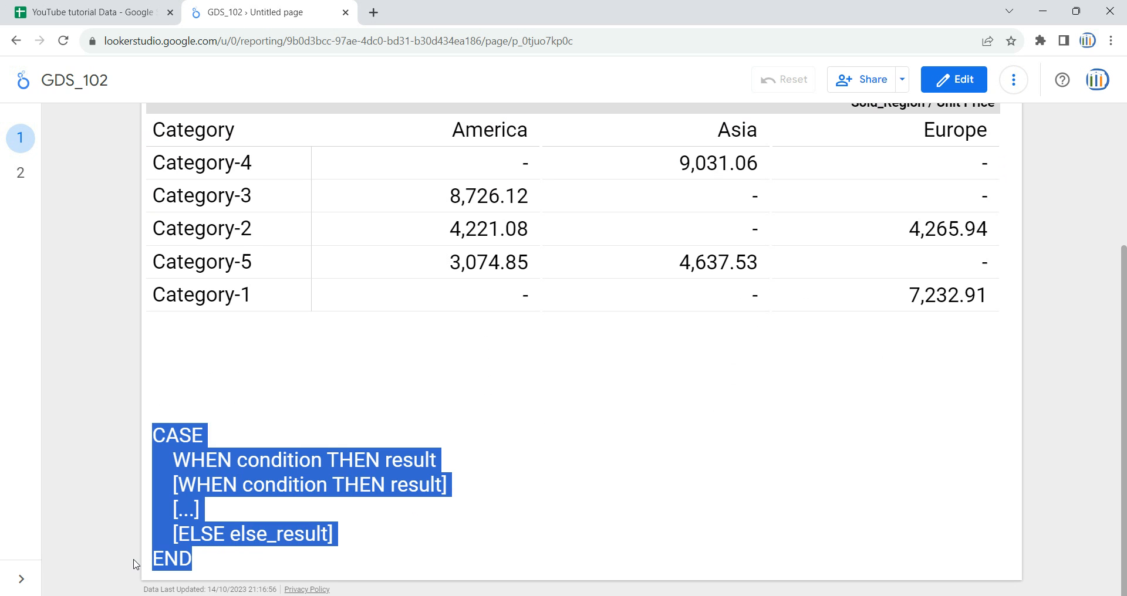
left_click(175, 559)
double_click(179, 557)
left_click(208, 559)
left_click_drag(209, 559, 154, 437)
left_click(226, 521)
left_click_drag(378, 538, 147, 536)
left_click_drag(240, 565, 153, 559)
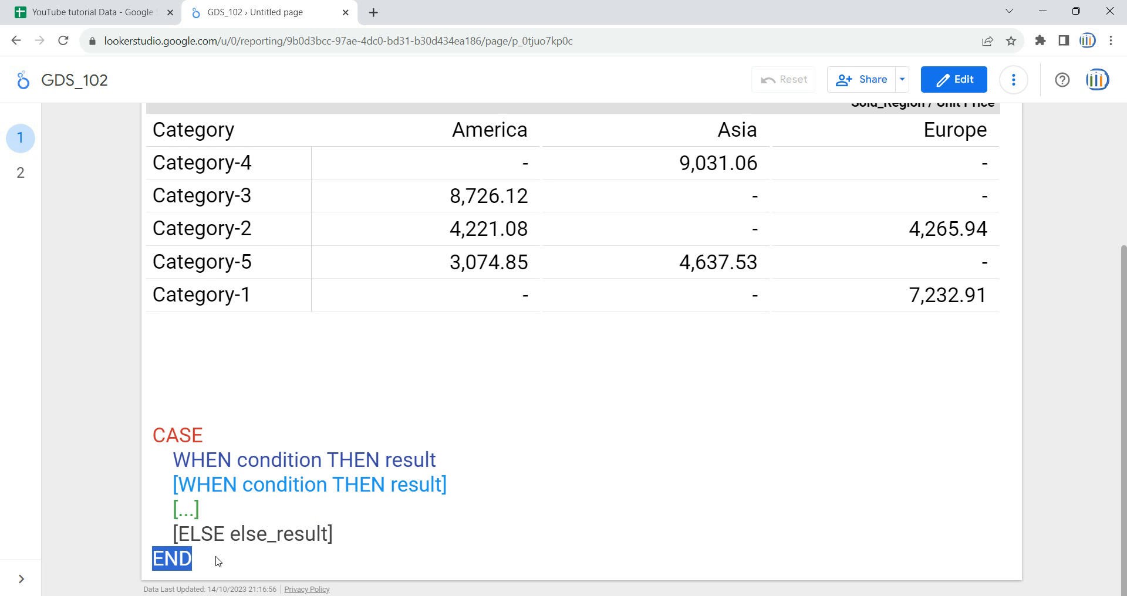
Put the report in edit mode, add a new page after page 1 and open the blank page
left_click(20, 172)
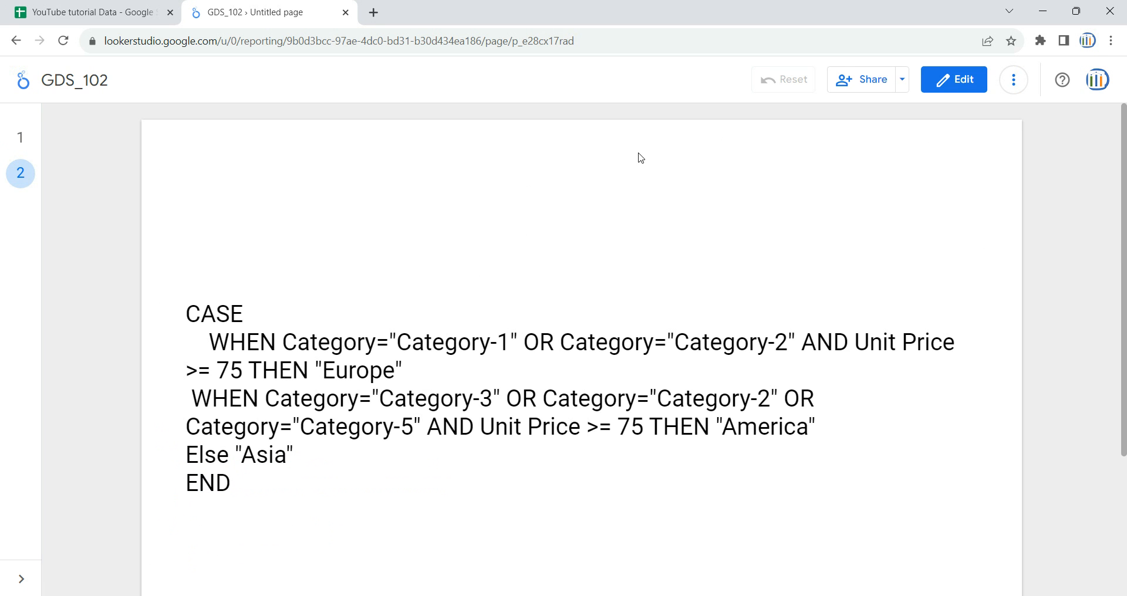
left_click(22, 141)
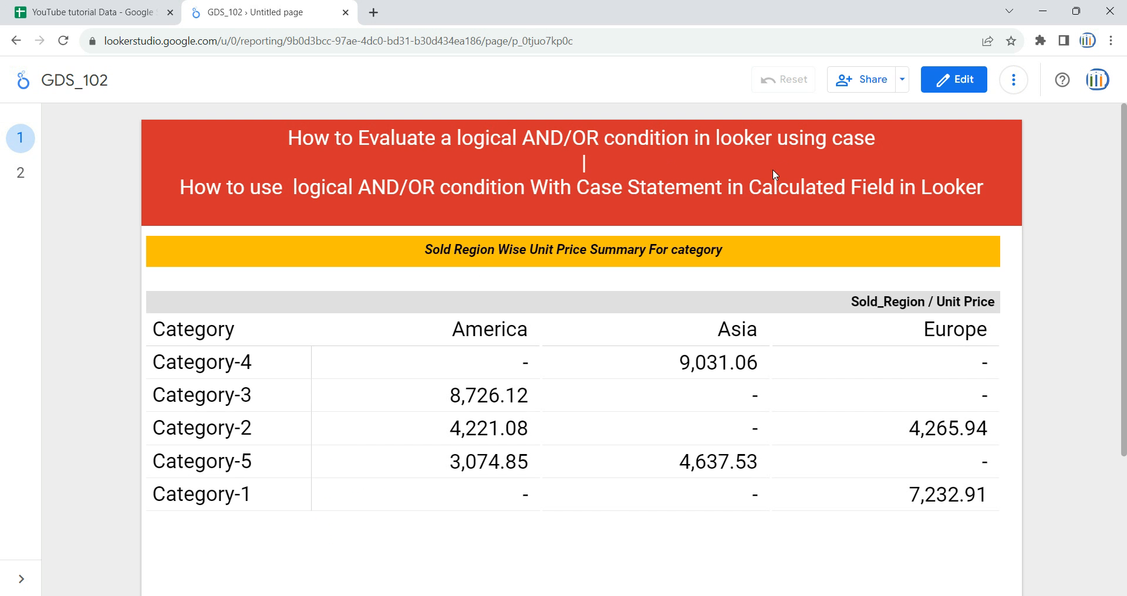
left_click(963, 92)
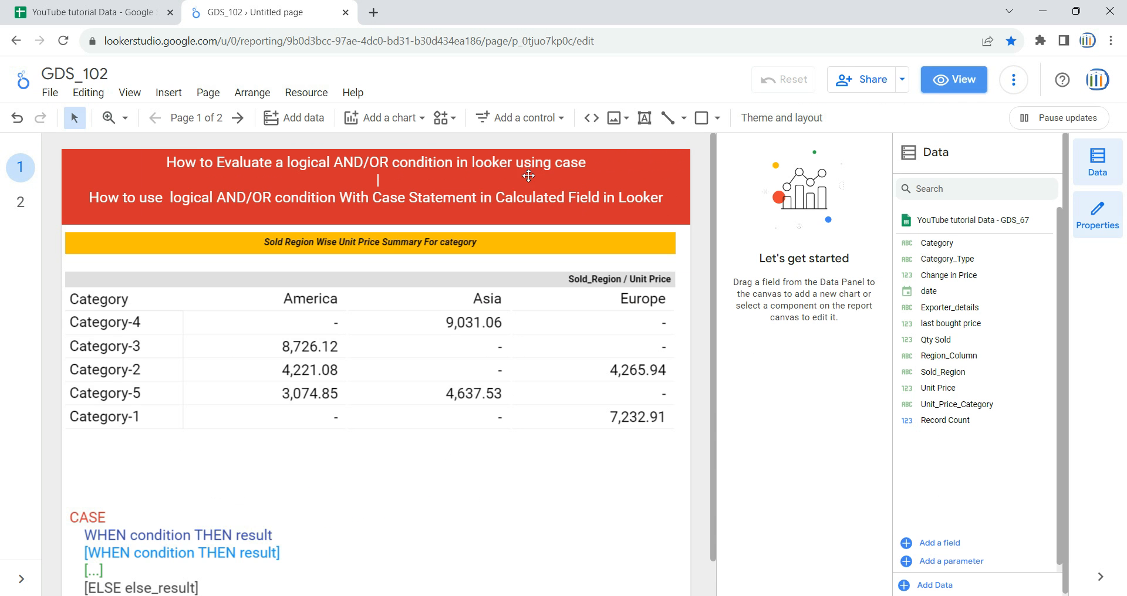
left_click(214, 95)
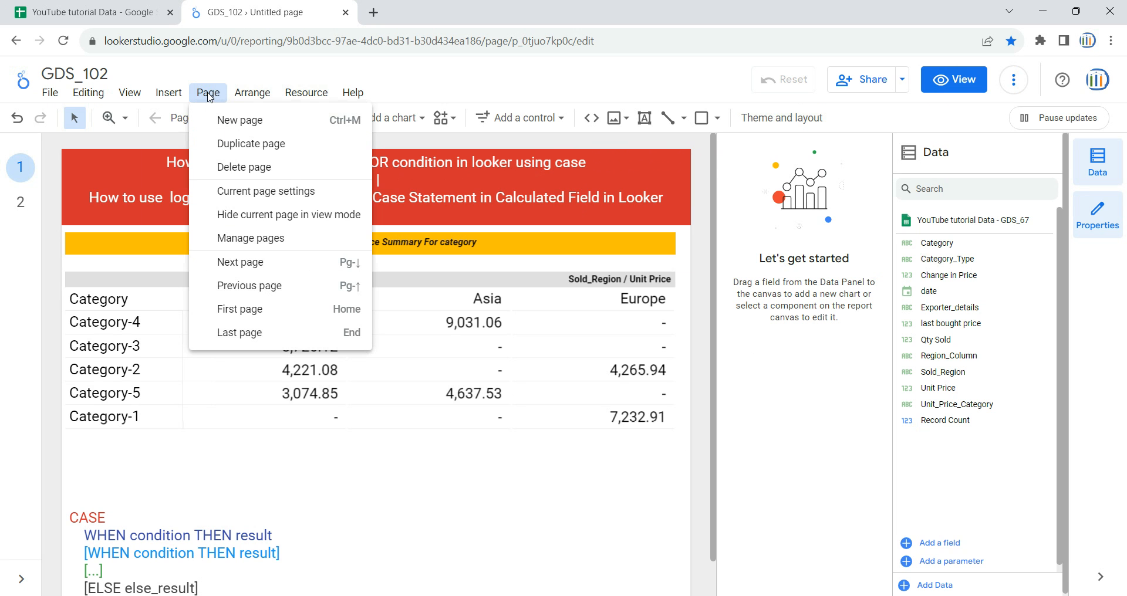
left_click(239, 119)
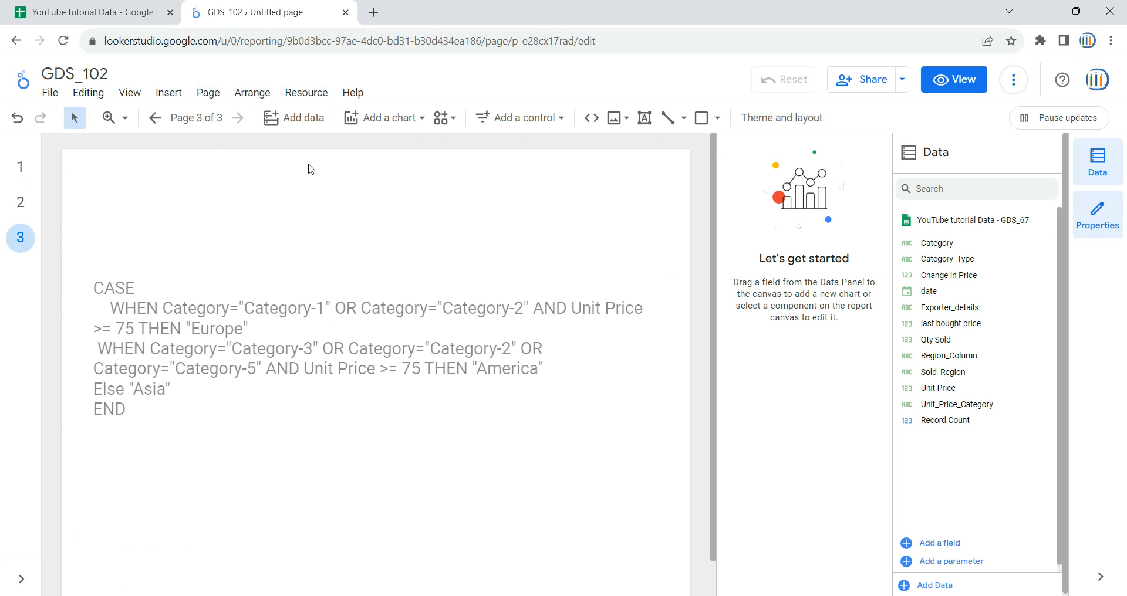
left_click(20, 202)
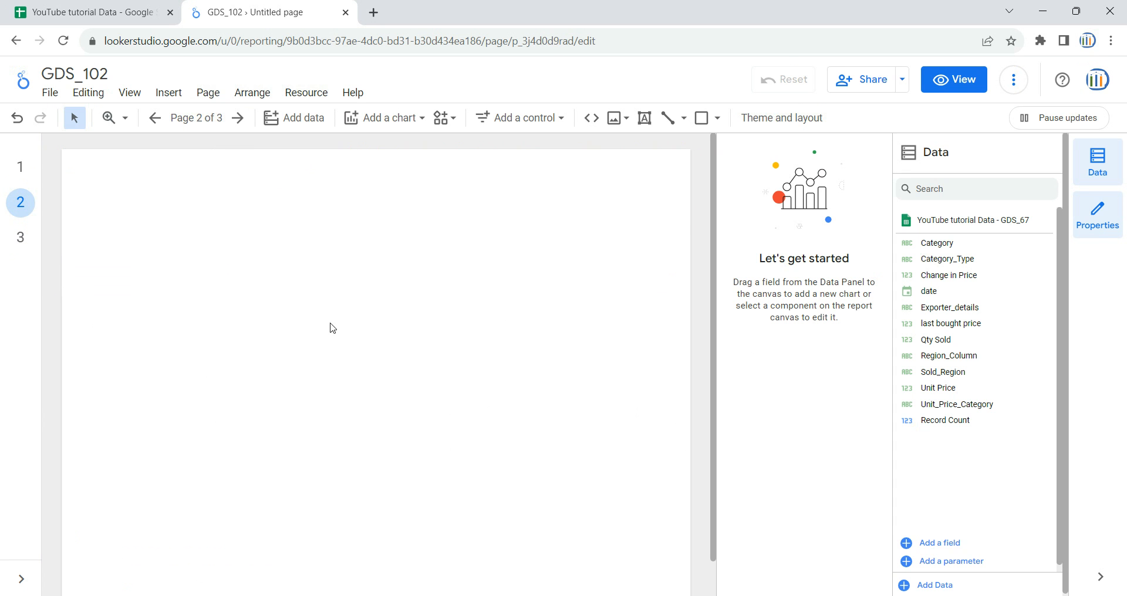
Copy the red title banner and the yellow "Sold Region Wise Unit Price Summary For category" banner from page 1 onto blank page 2
left_click(20, 168)
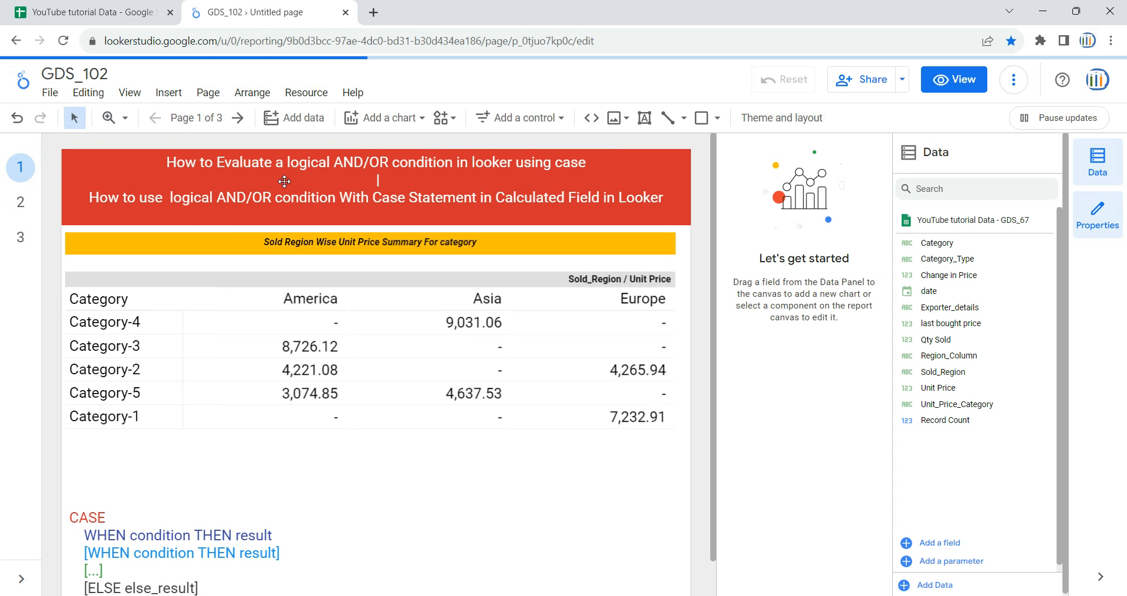
left_click(122, 181)
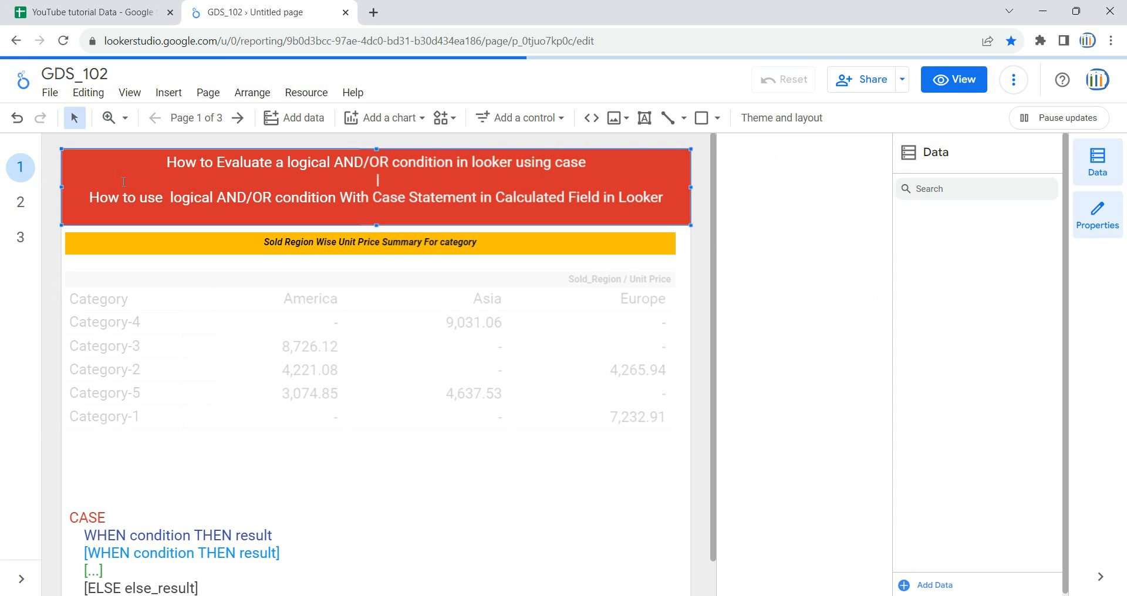
left_click(161, 236, "shift")
left_click(24, 203)
key("ctrl+v")
left_click(317, 304)
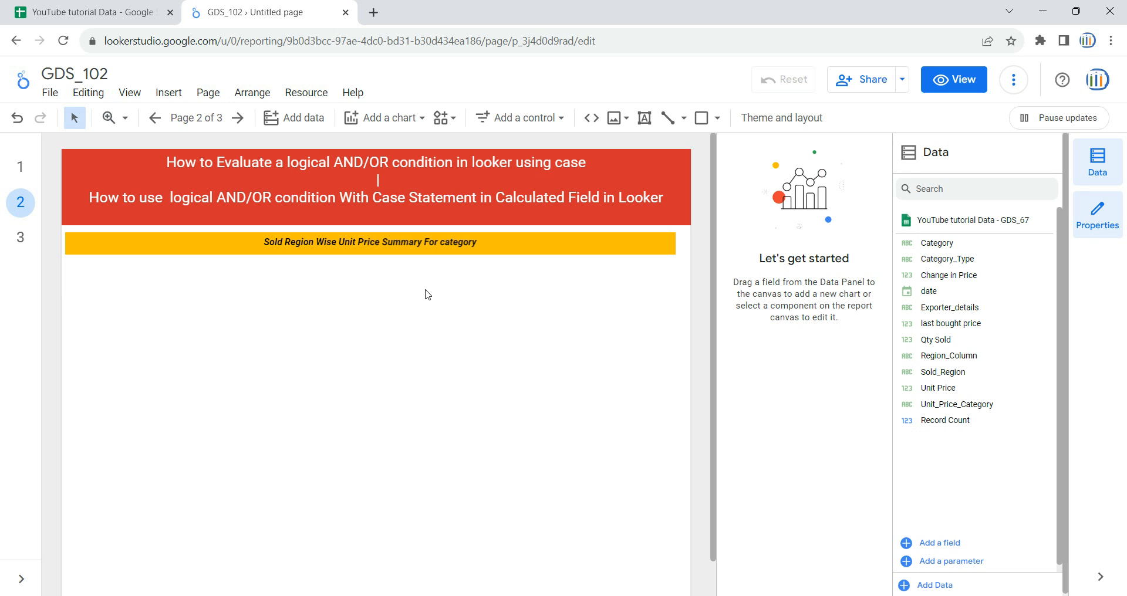
Browse the connectors available for adding data to the report, without connecting a new source
left_click(291, 125)
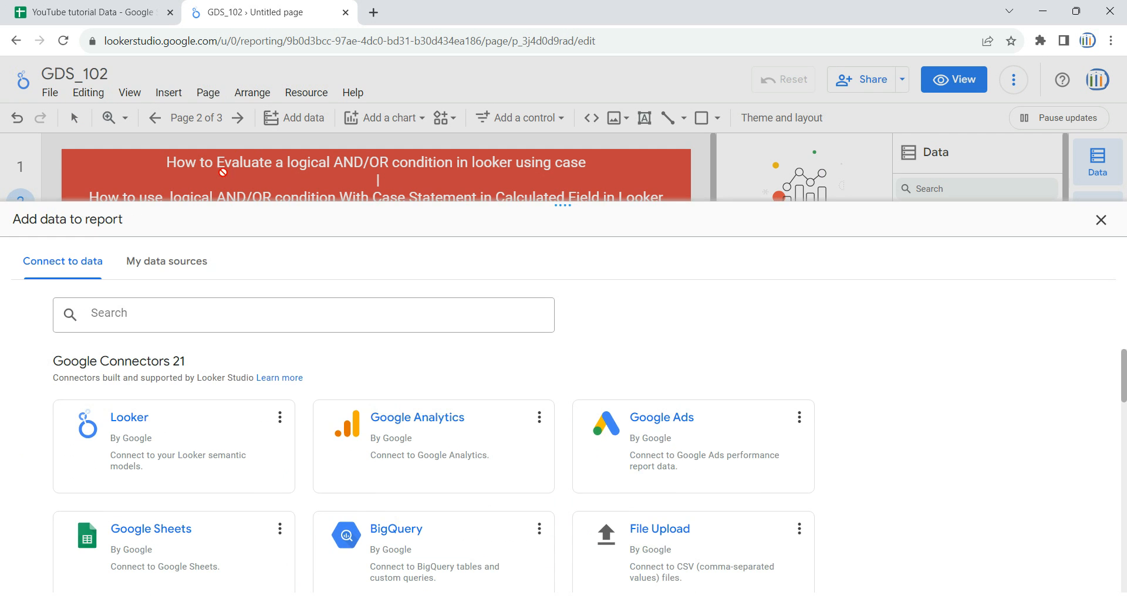
scroll(576, 408, "down", 5)
scroll(575, 427, "up", 5)
scroll(390, 441, "down", 1)
scroll(391, 444, "up", 1)
scroll(326, 481, "down", 2)
scroll(324, 481, "up", 2)
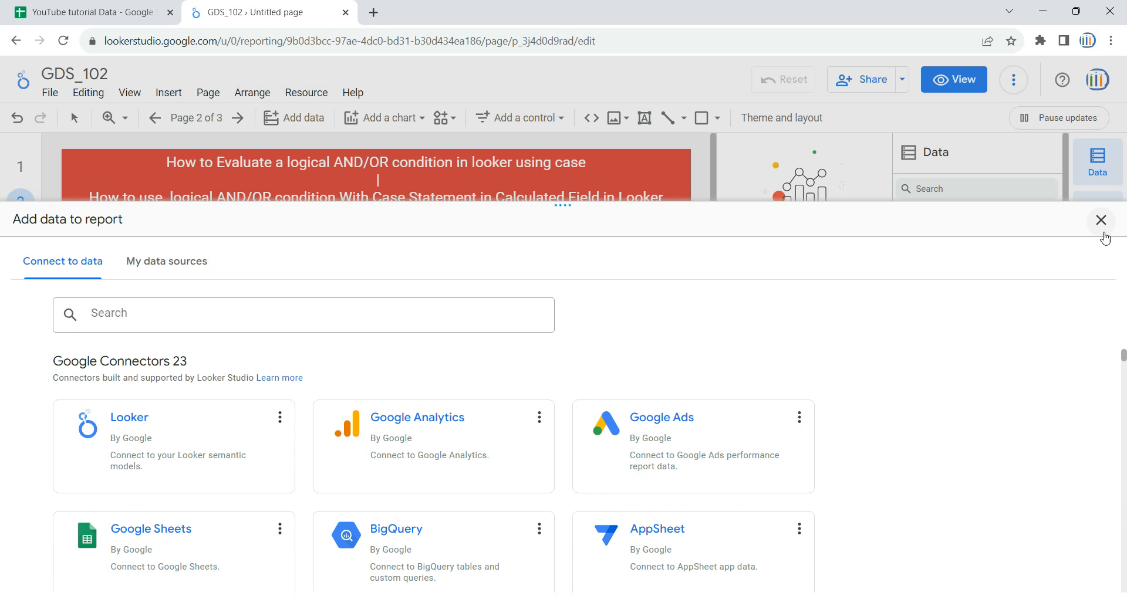
left_click(1101, 221)
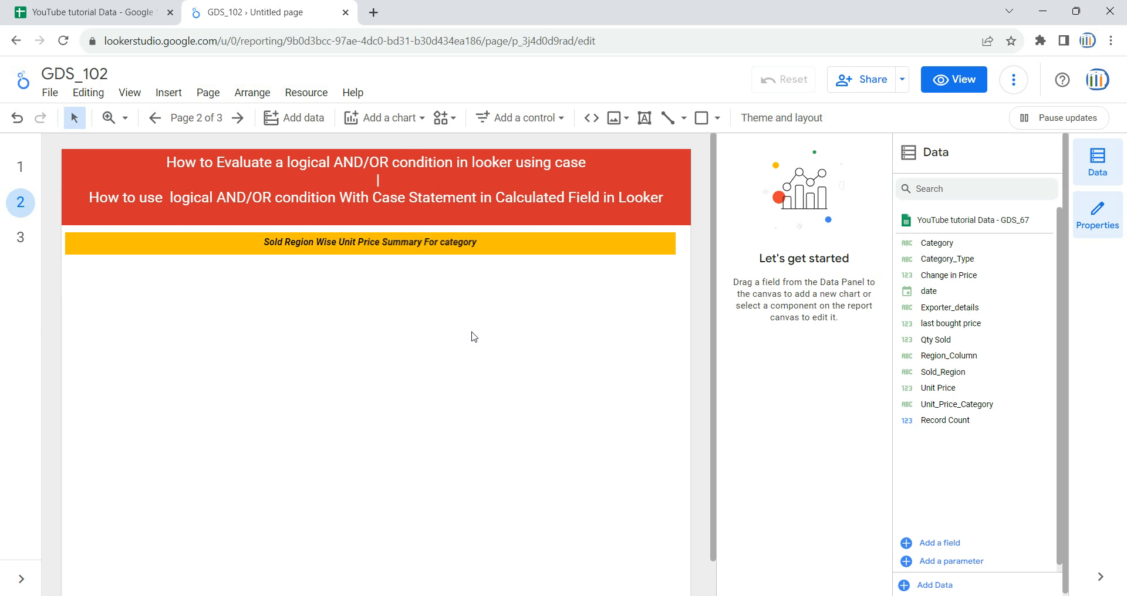
Insert a basic pivot table below the yellow banner on page 2 and enlarge it to fill most of the page width
left_click(419, 124)
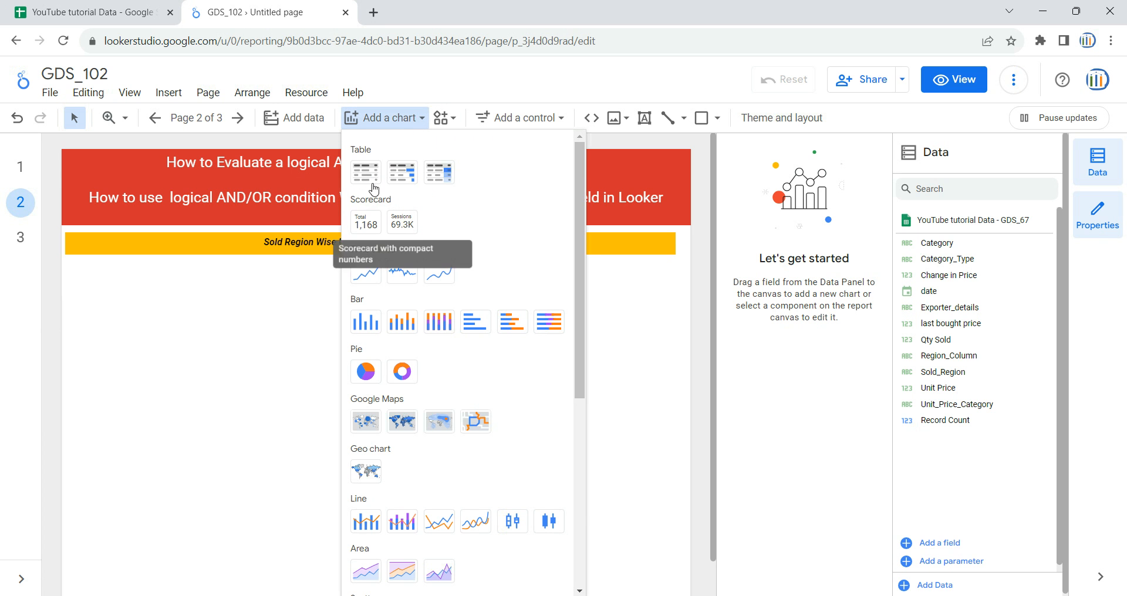
scroll(387, 399, "down", 4)
scroll(452, 411, "down", 2)
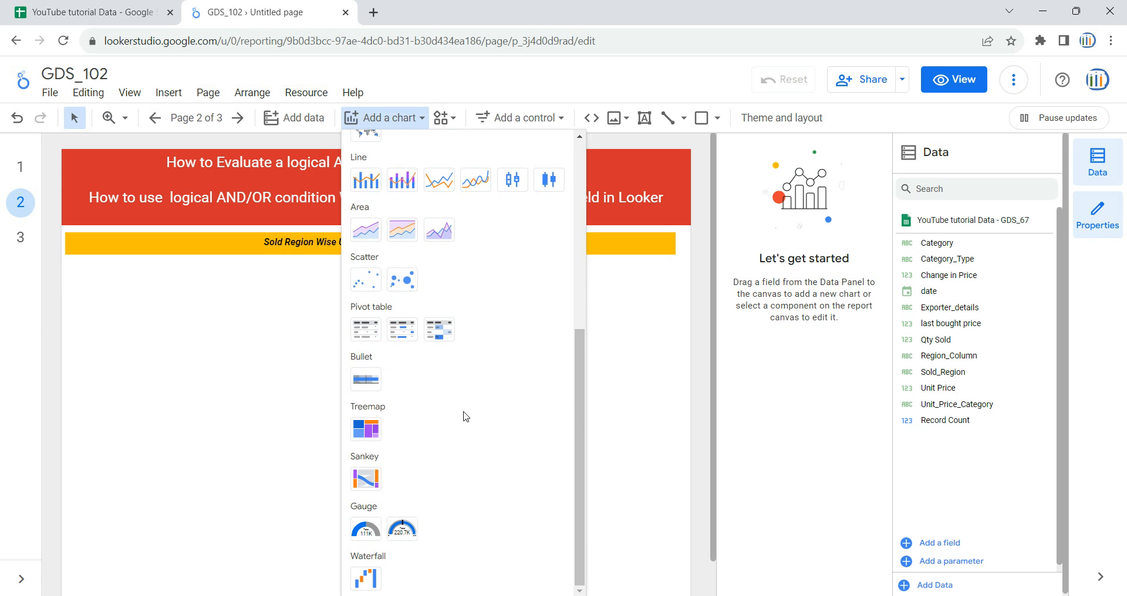
left_click(365, 329)
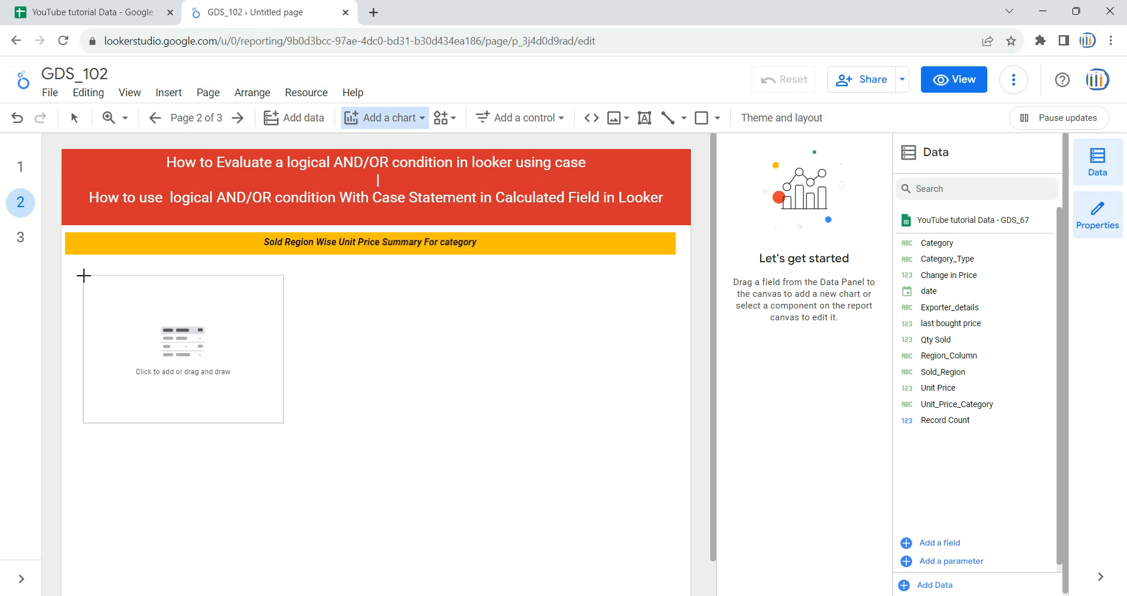
left_click(83, 276)
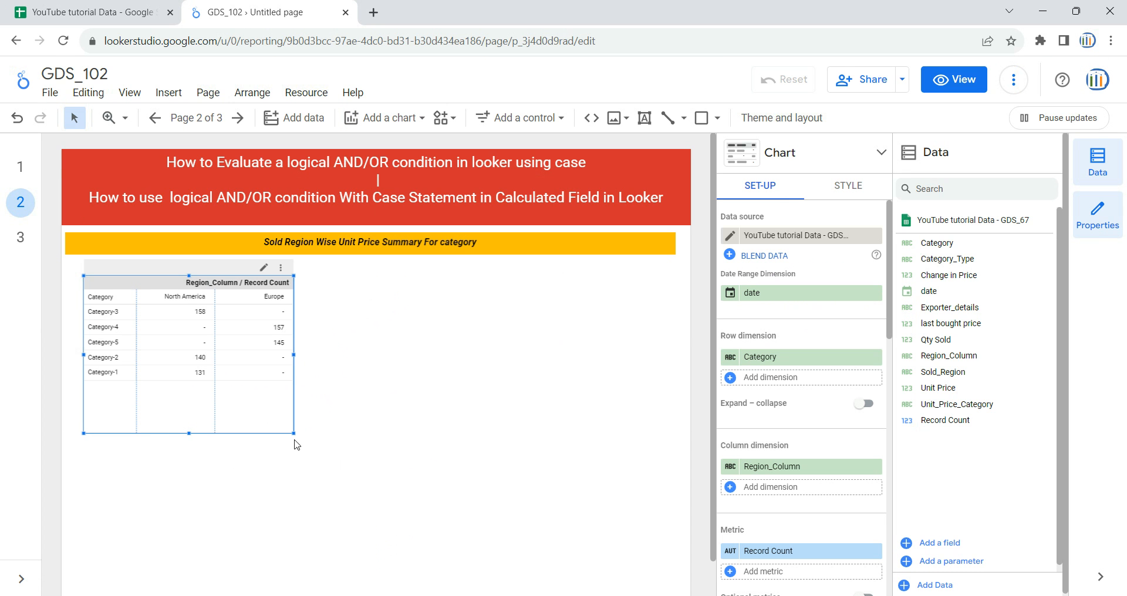
left_click_drag(293, 432, 638, 560)
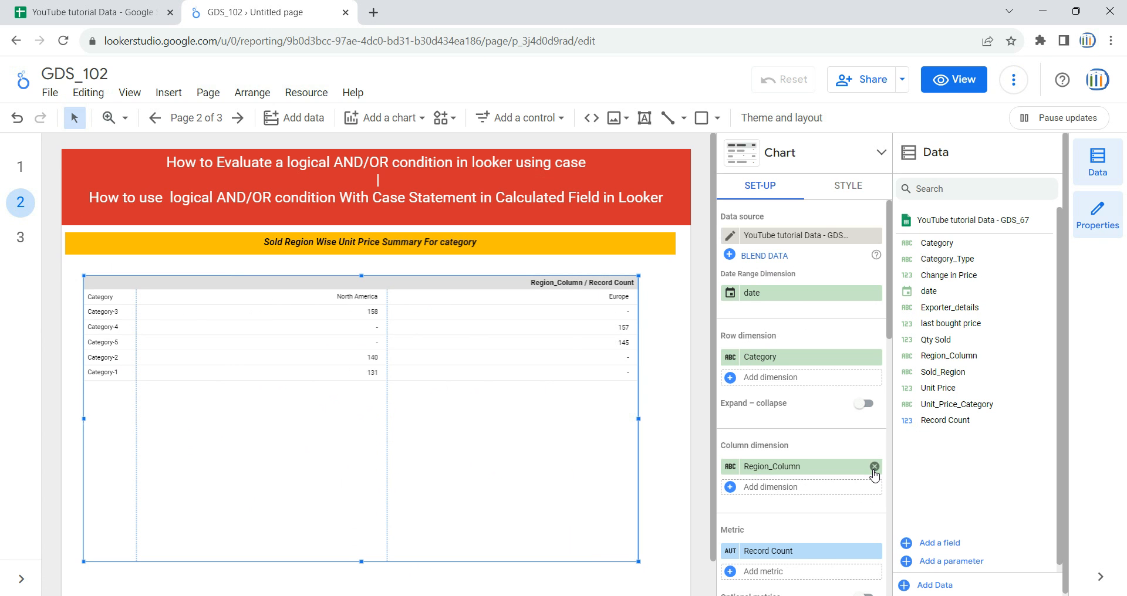
Remove Region_Column from the pivot table's column dimension and check which data source the table uses
left_click(874, 467)
left_click(867, 366)
left_click(816, 341)
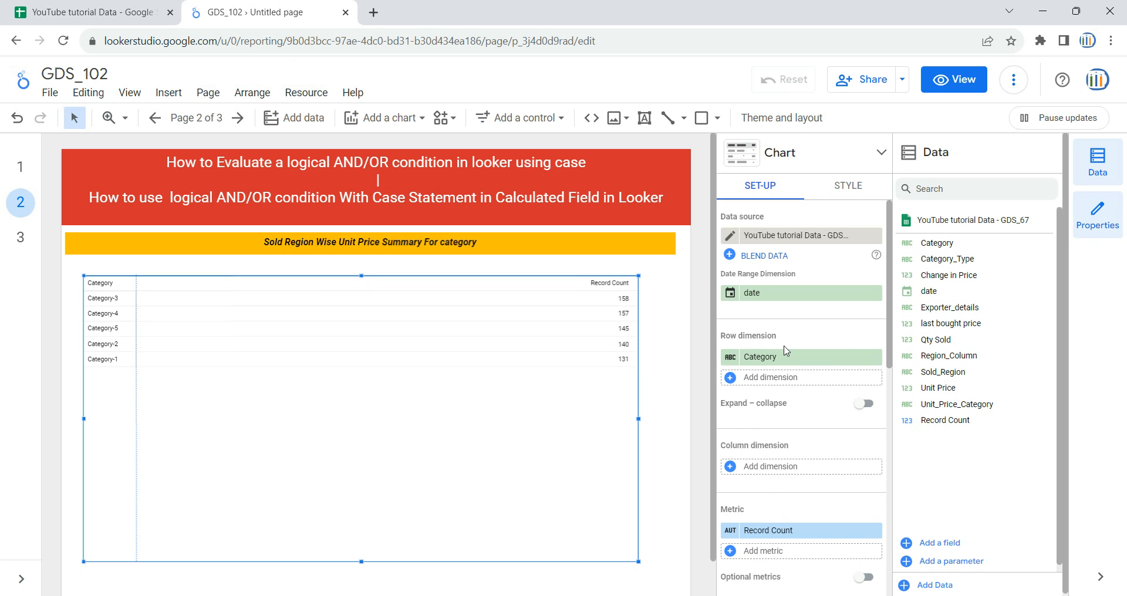
left_click(776, 239)
left_click(769, 211)
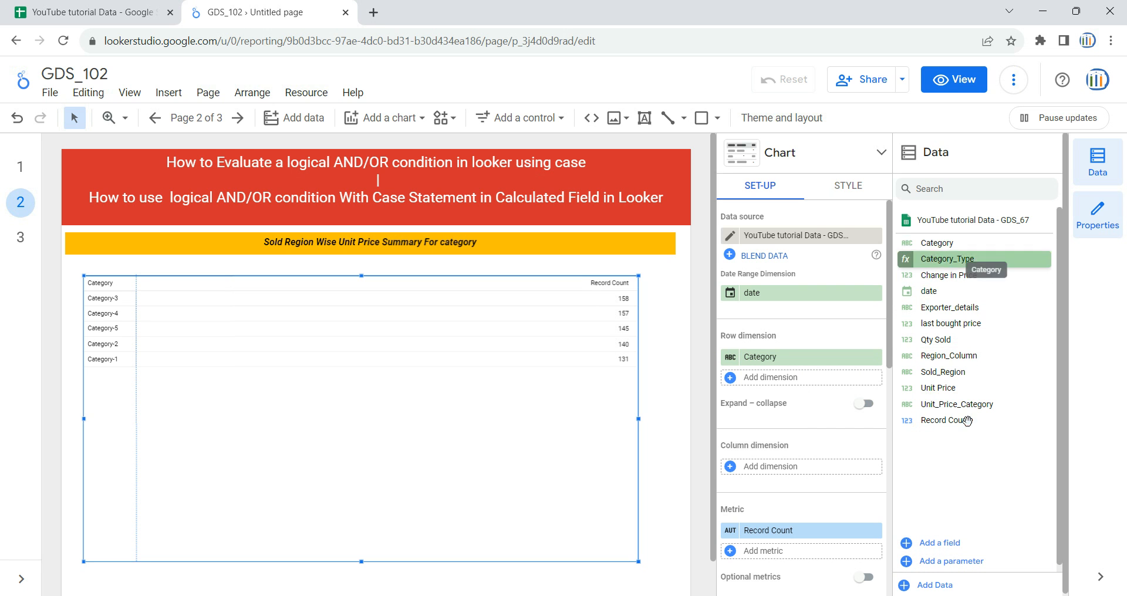
scroll(786, 411, "down", 4)
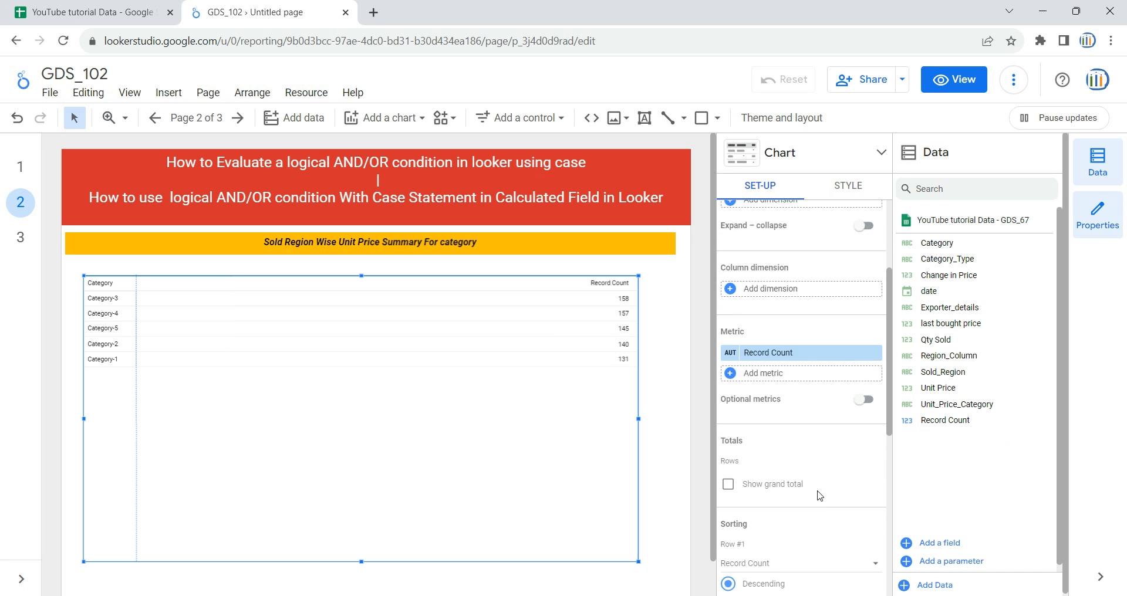
scroll(779, 382, "up", 1)
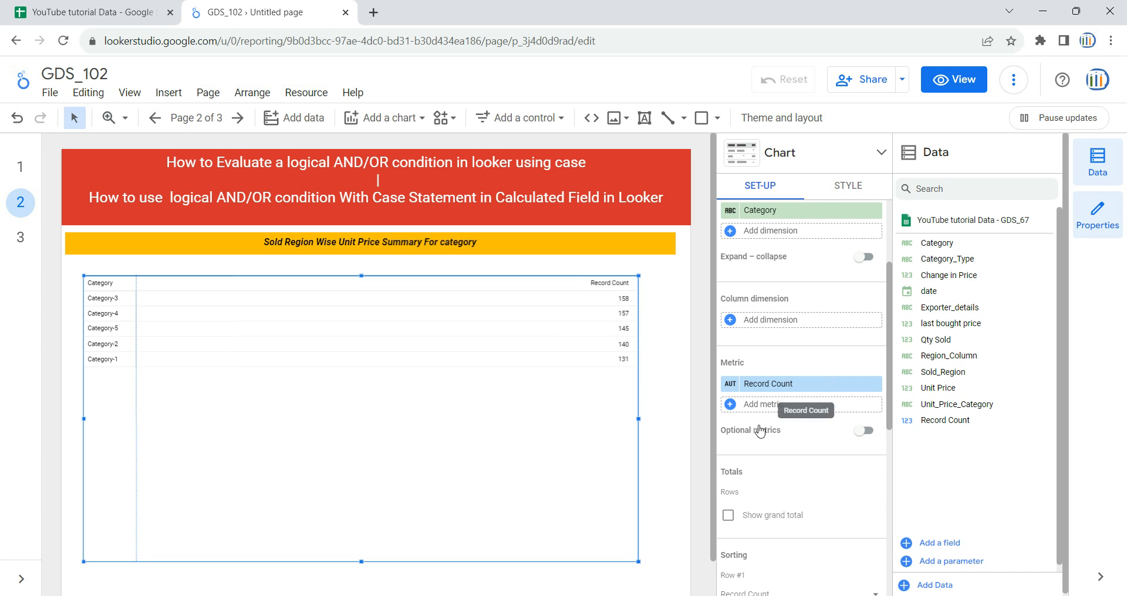
left_click(770, 403)
left_click(783, 581)
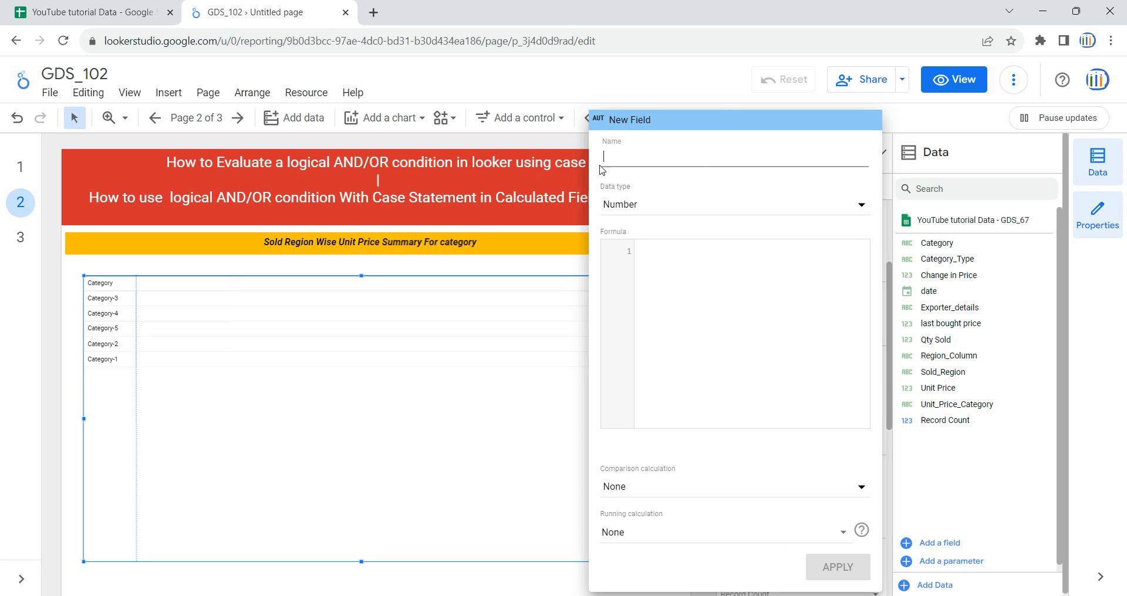
left_click(711, 273)
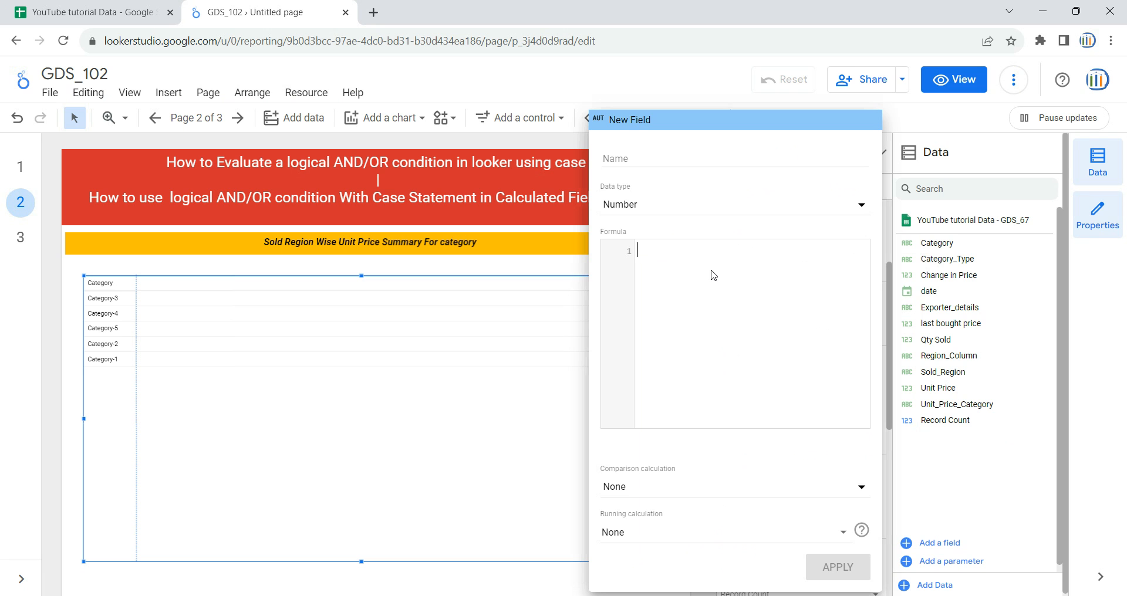
key("Escape")
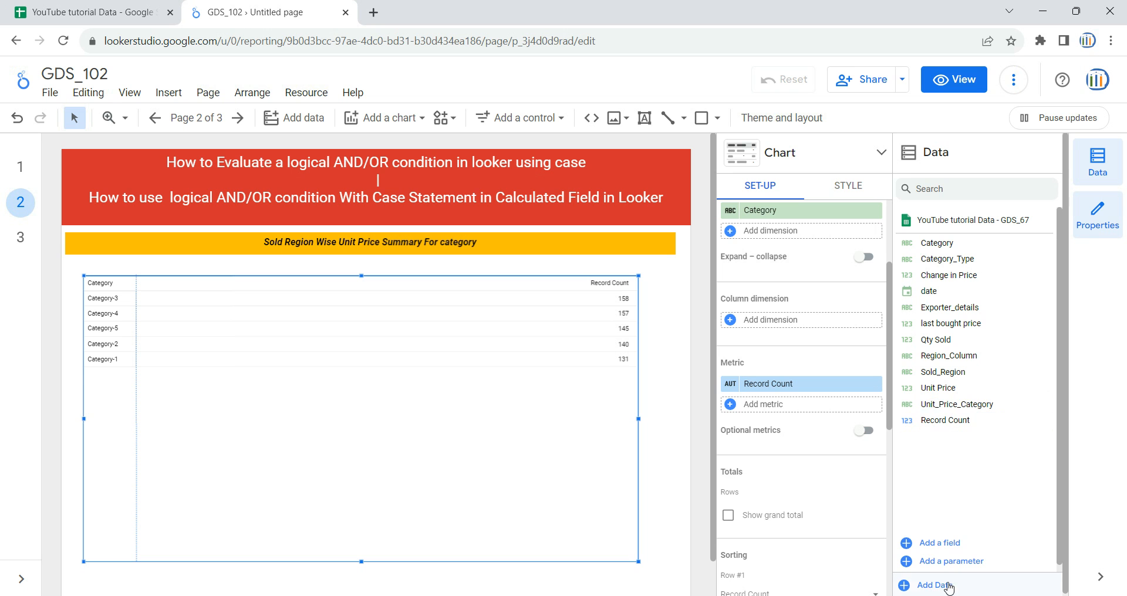
Start a new calculated field in the YouTube tutorial Data - GDS_67 data source and name it Region_new_ver1
left_click(943, 545)
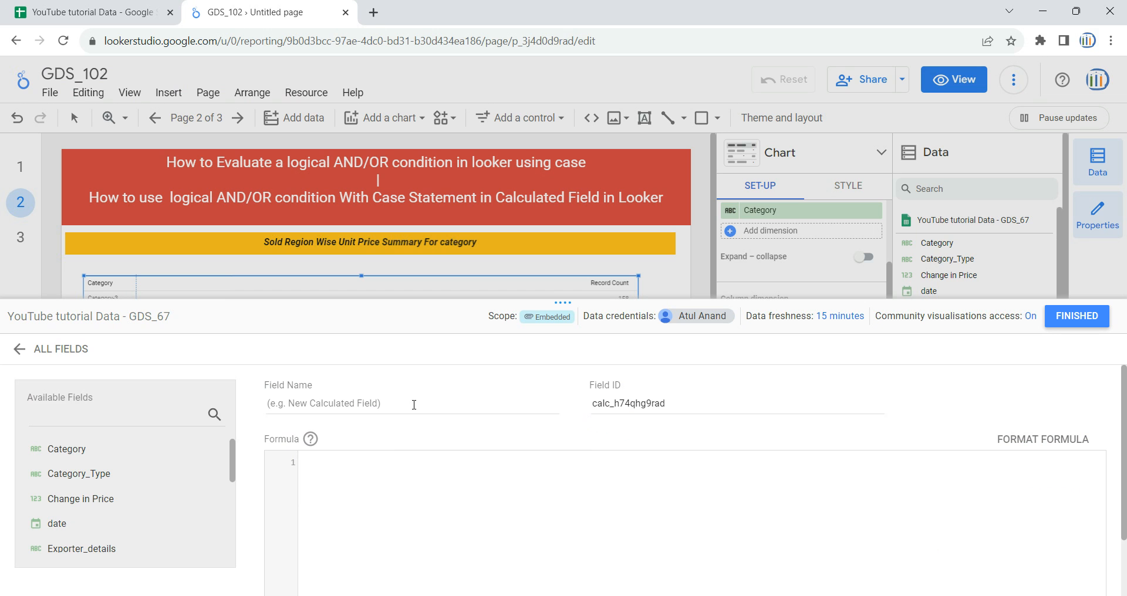
left_click(414, 405)
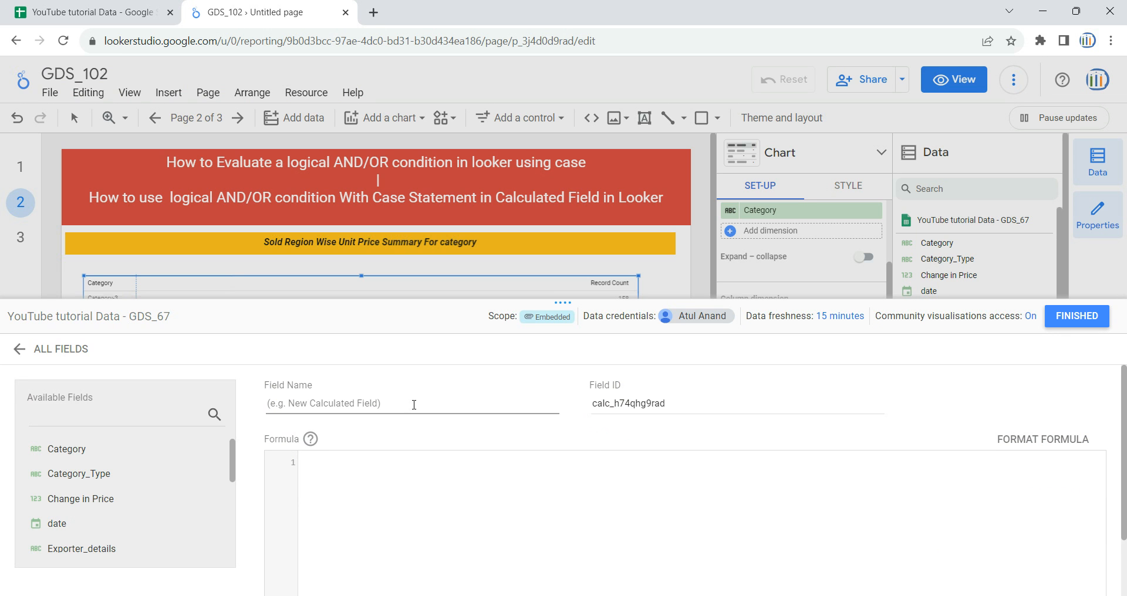
type("Region_new_ver1")
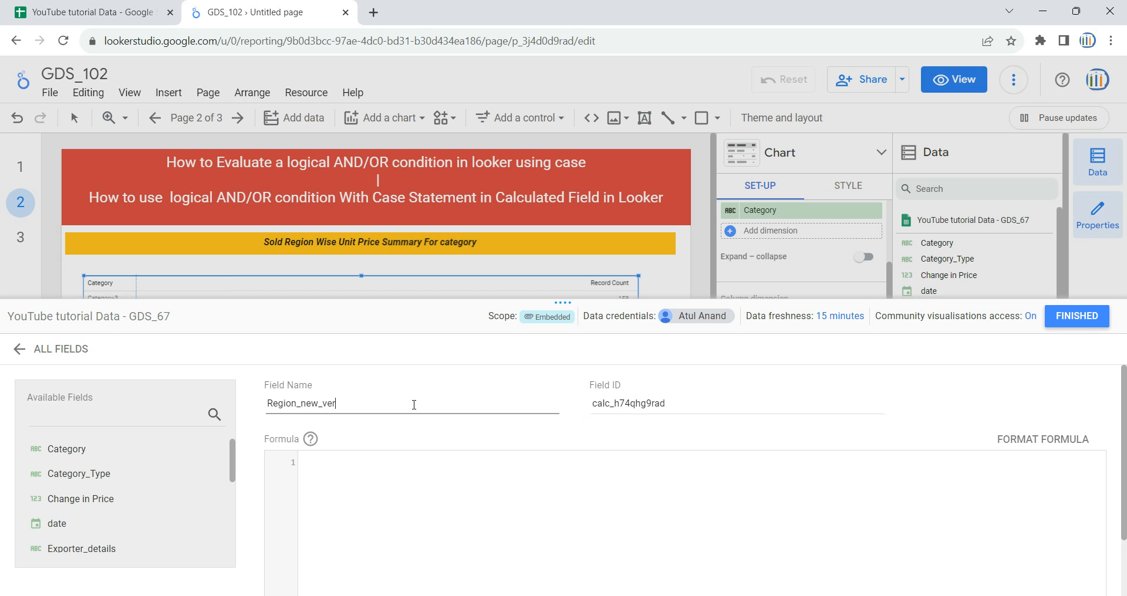
Begin the formula with case and, on a second line, a when condition testing whether Category equals a category name
left_click(410, 474)
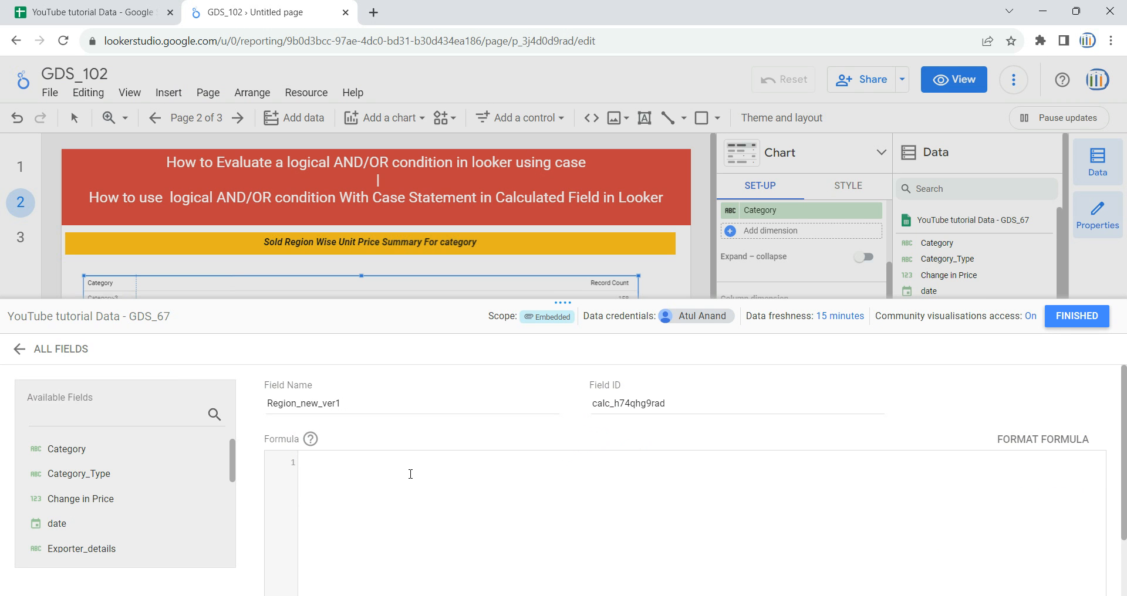
type("case ")
type("when ca")
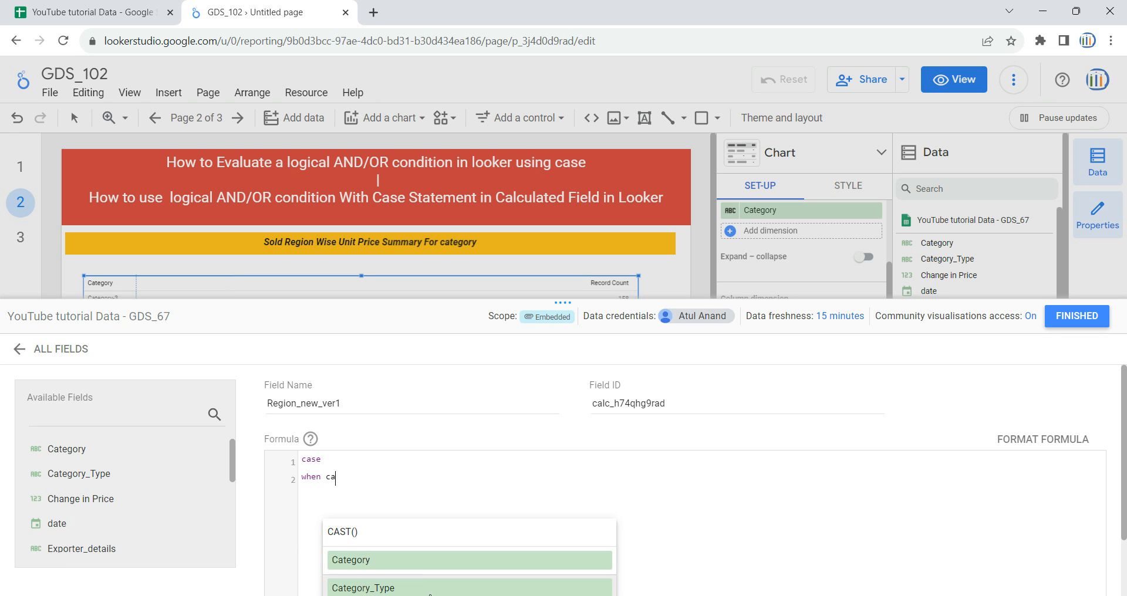
left_click(419, 561)
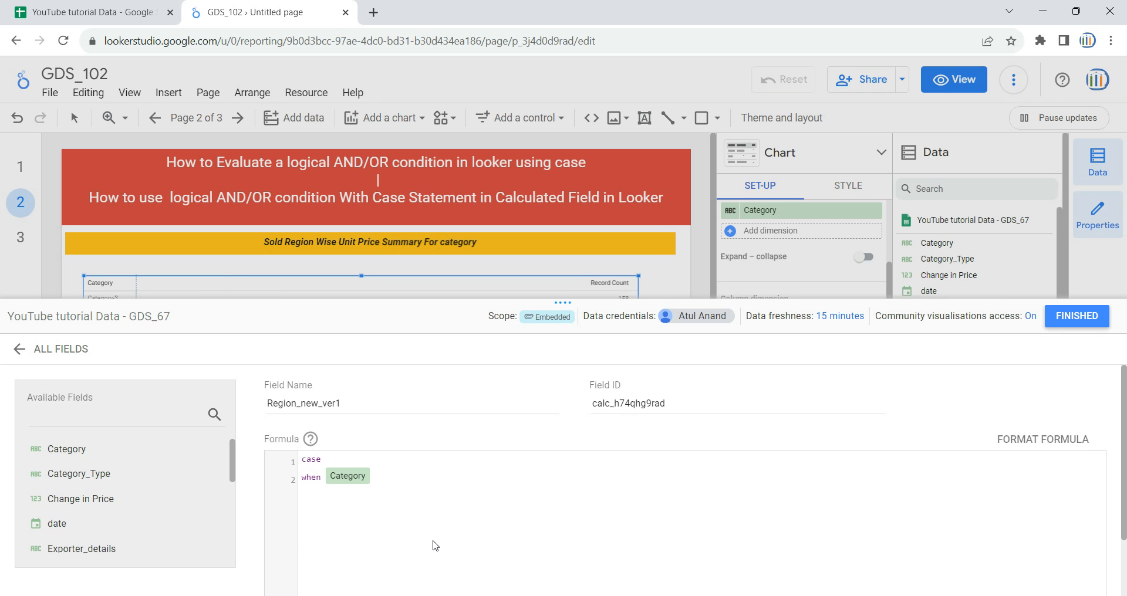
type("=\"Category-1")
Switch to the Google Sheets source, turn on a filter for the GDS_67 data and check the distinct Category values
left_click(88, 13)
left_click(56, 253)
key("Up")
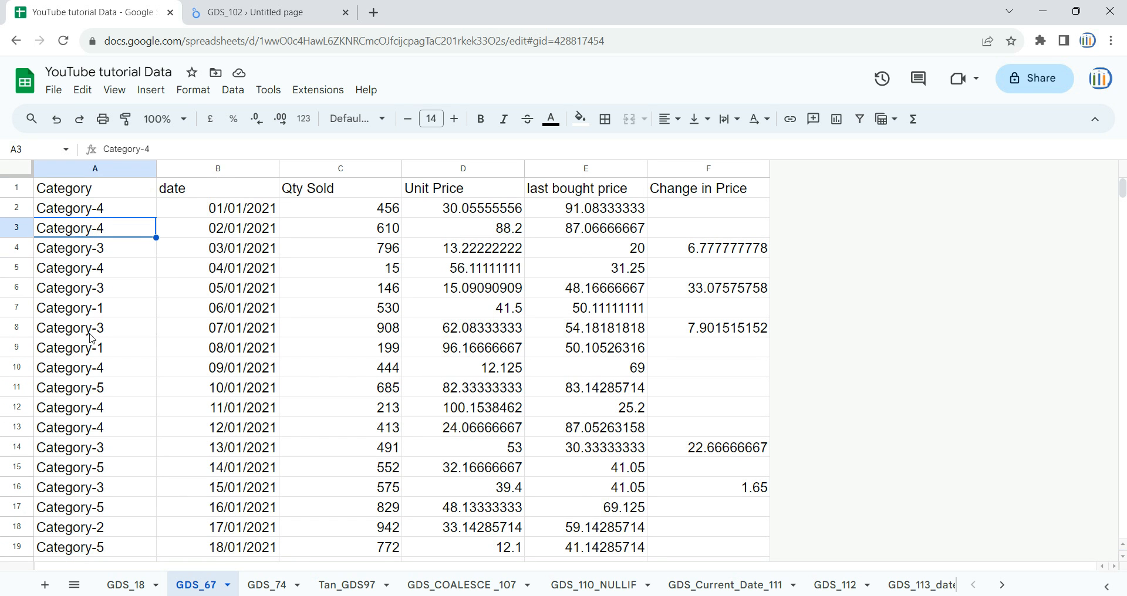
left_click(148, 188)
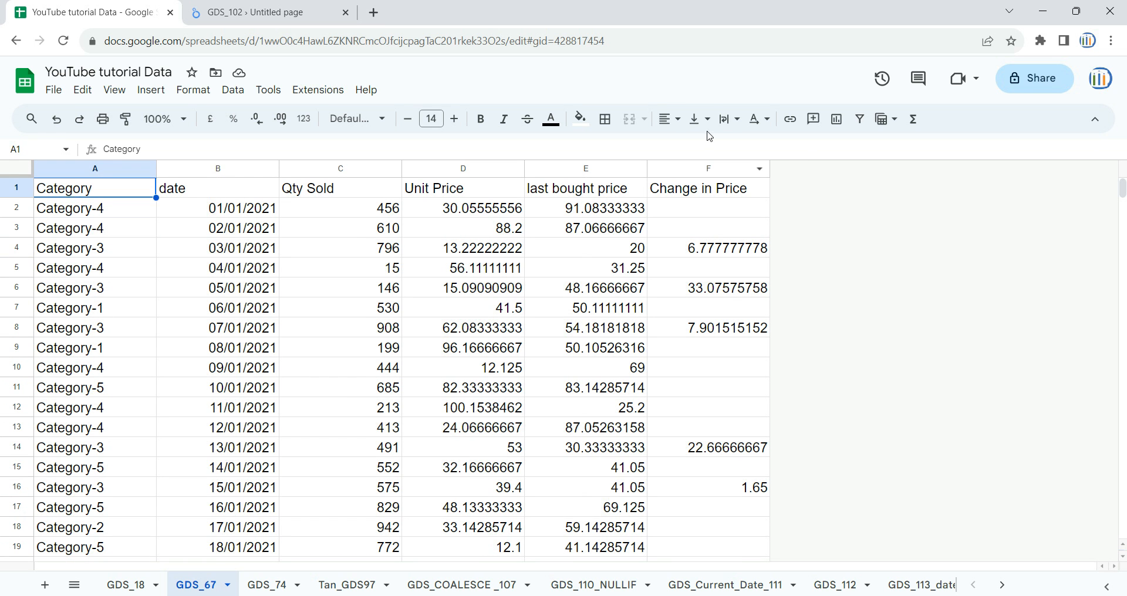
left_click(859, 119)
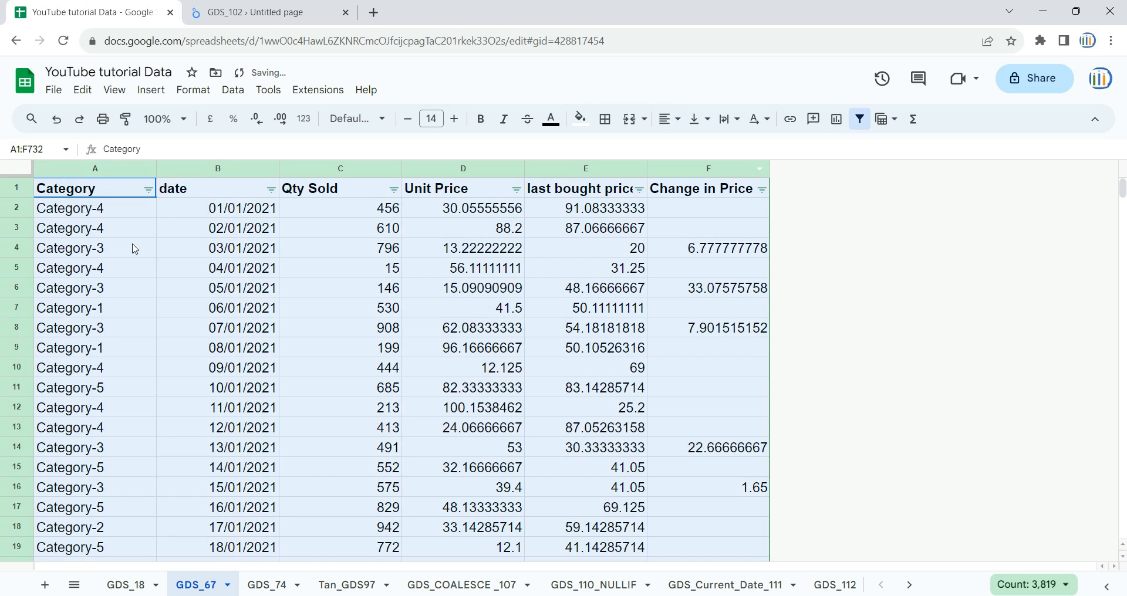
left_click(148, 189)
left_click(188, 436)
scroll(253, 478, "down", 1)
scroll(252, 481, "up", 1)
Back in the Looker Studio formula, complete the first condition as Category="Category-1" or Category="Category2"
left_click(253, 12)
type("\"Category-1")
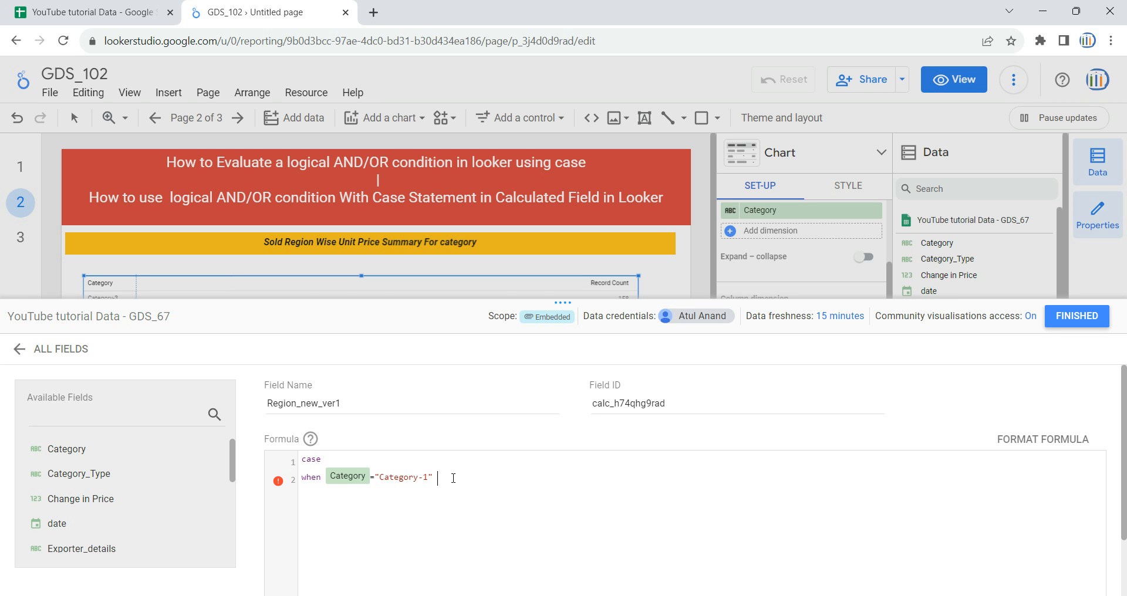
type("or Cat")
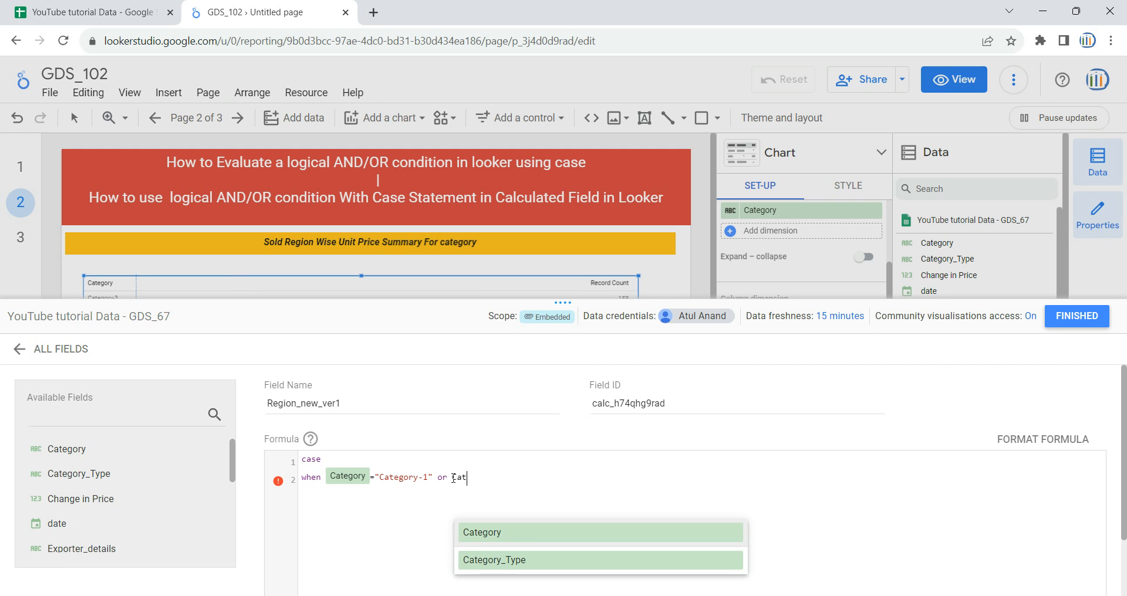
left_click(531, 541)
type("=\"Category")
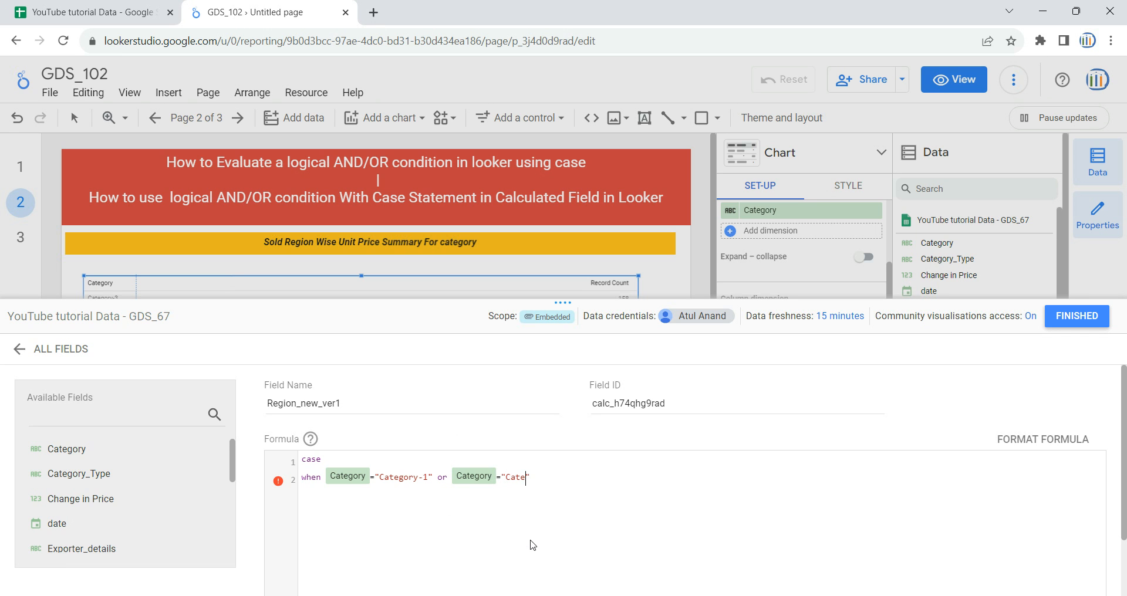
type("2")
Extend the first when line with and Unit Price>=75 then "America"
type("and unit")
left_click(619, 540)
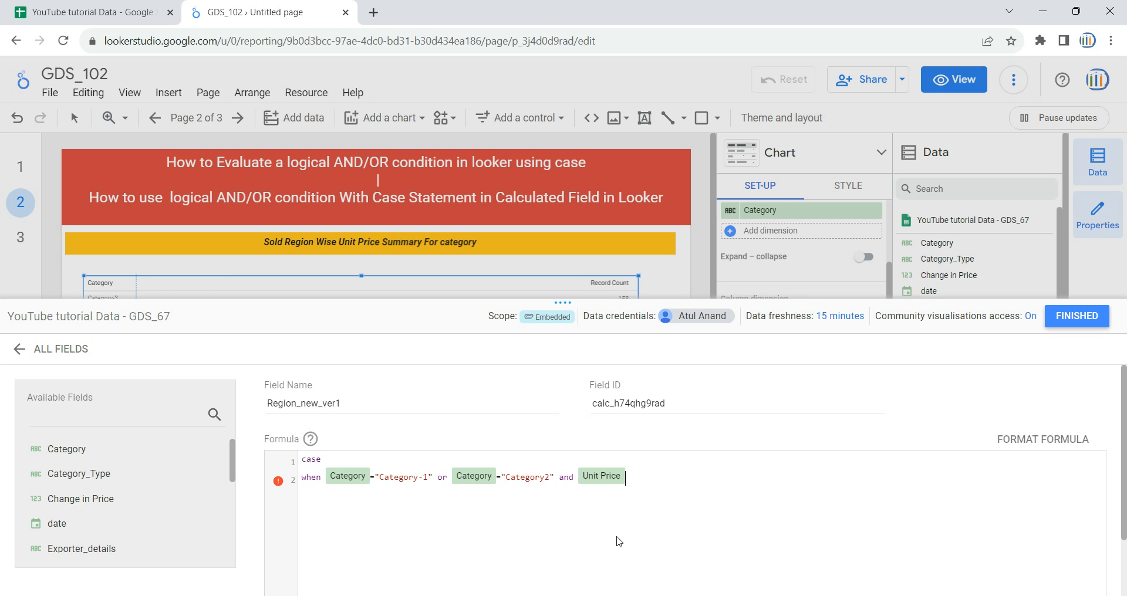
type(">=75 then \"America")
Duplicate the when line below itself and change the copy's categories to "Category-3" and "Category4"
key("shift+Up")
key("shift+Right")
key("ctrl+c")
key("Right")
key("ctrl+v")
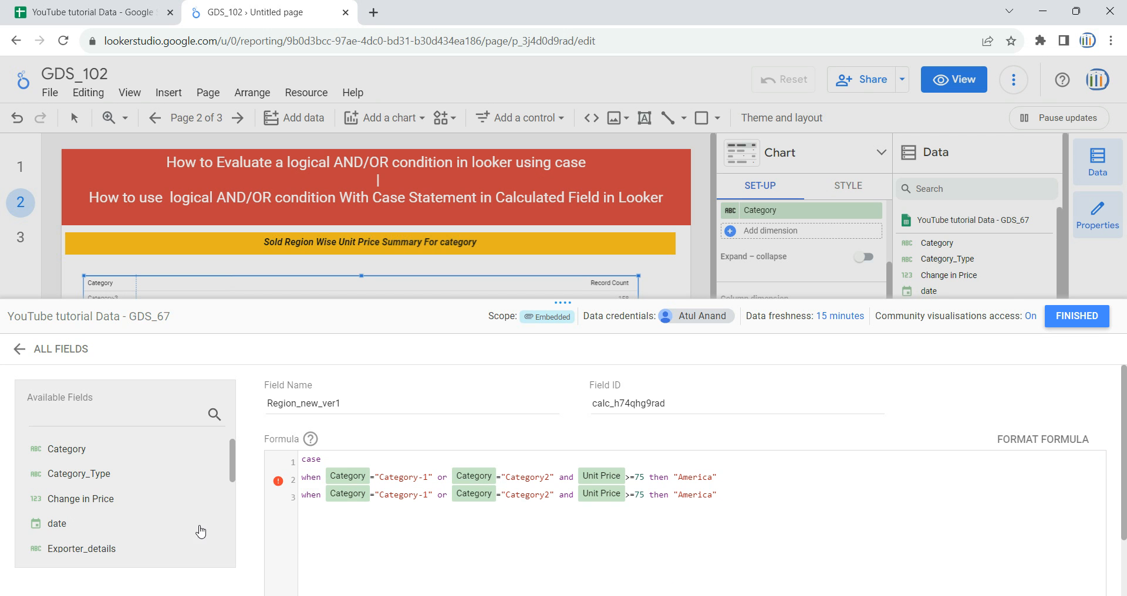
left_click(431, 497)
key("BackSpace")
type("3")
key("Right")
key("Right")
key("Right")
key("Right")
key("Right")
key("Right")
key("Right")
key("Right")
key("Right")
key("Right")
key("Right")
key("Right")
key("Right")
key("Right")
key("BackSpace")
type("4")
Change the result of the second when line to "Europe" and start a new line below it
key("Right")
key("Right")
key("Right")
key("Right")
key("Right")
key("Right")
key("Right")
key("BackSpace")
key("BackSpace")
key("BackSpace")
key("BackSpace")
key("BackSpace")
key("BackSpace")
key("BackSpace")
type("C")
key("BackSpace")
type("Europe")
key("Return")
Finish the CASE formula with else "Asia" and a closing end line
left_click_drag(747, 491, 281, 486)
left_click(426, 532)
type("else")
type(" \"\"")
type("Asia")
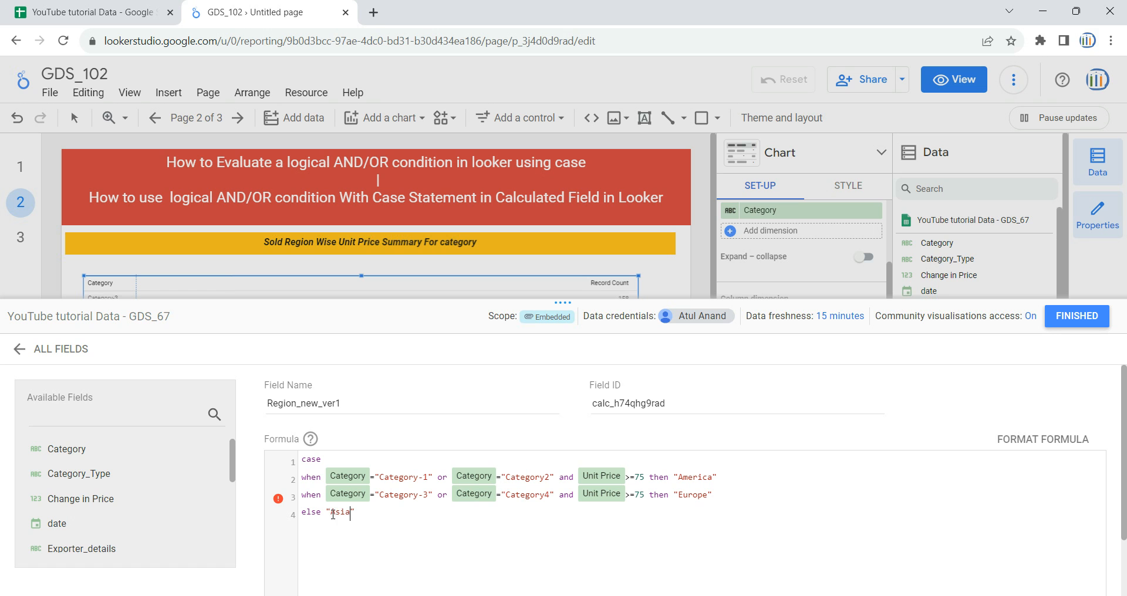
type("end")
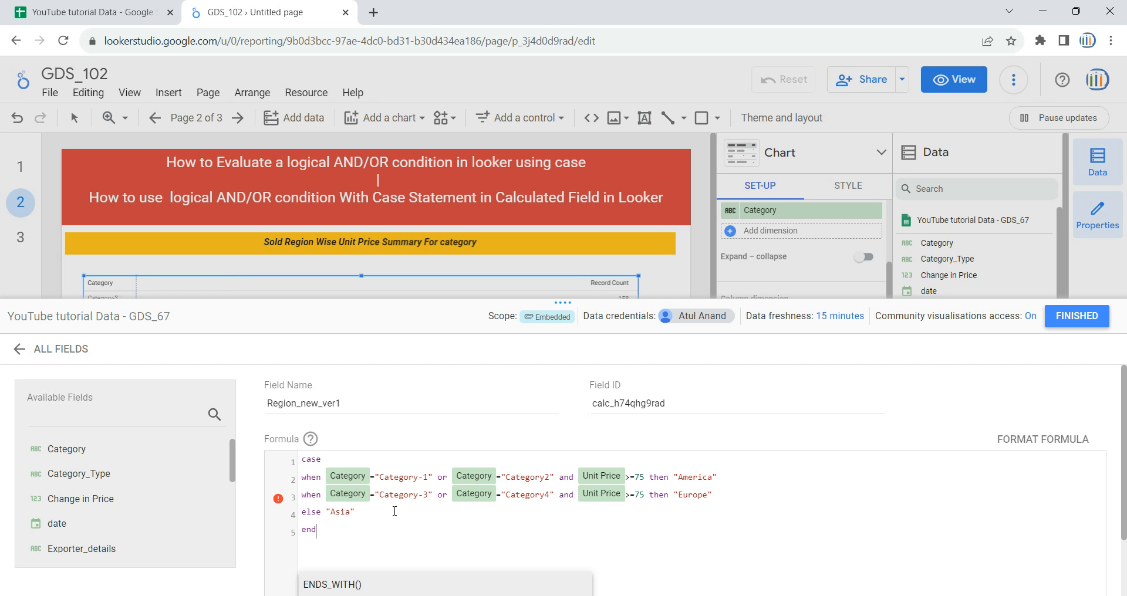
Save the Region_new_ver1 calculated field and close the field editor
key("ctrl+a")
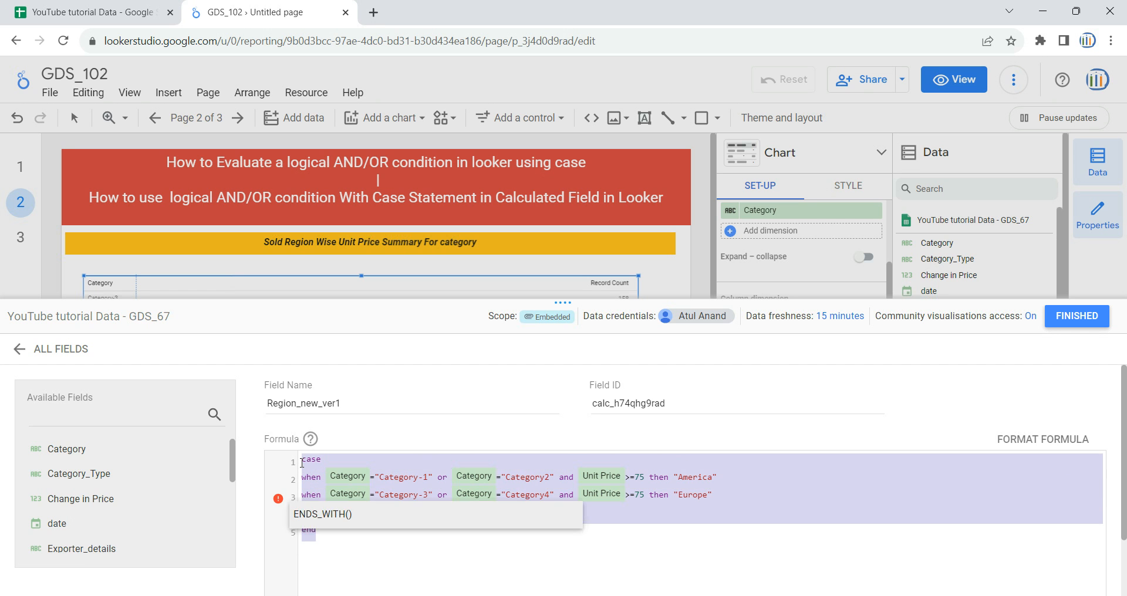
left_click(330, 531)
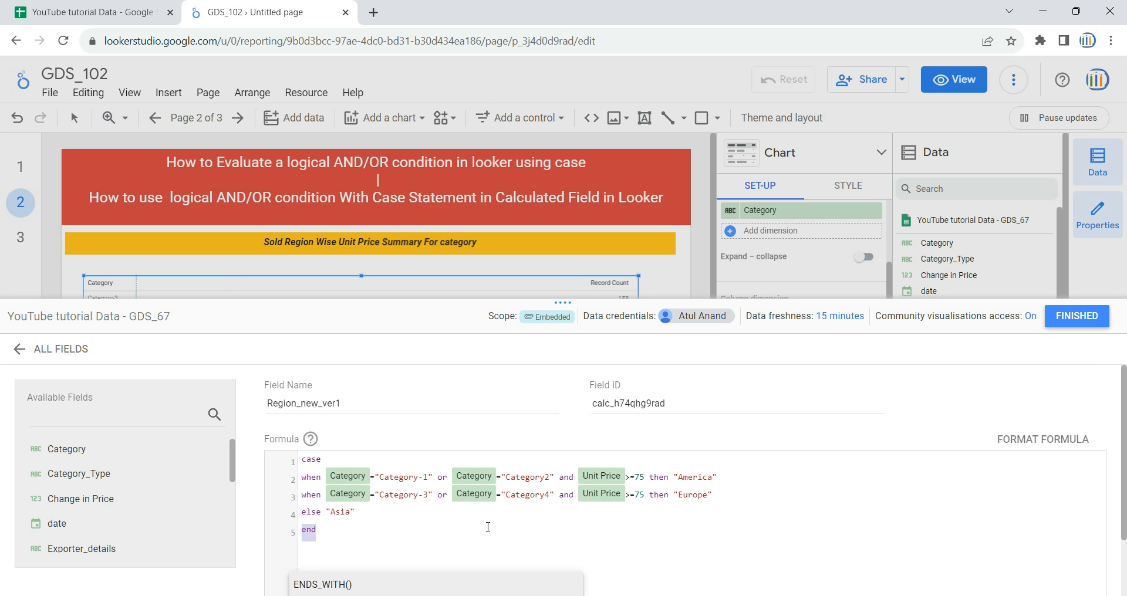
scroll(780, 546, "down", 1)
left_click(1056, 580)
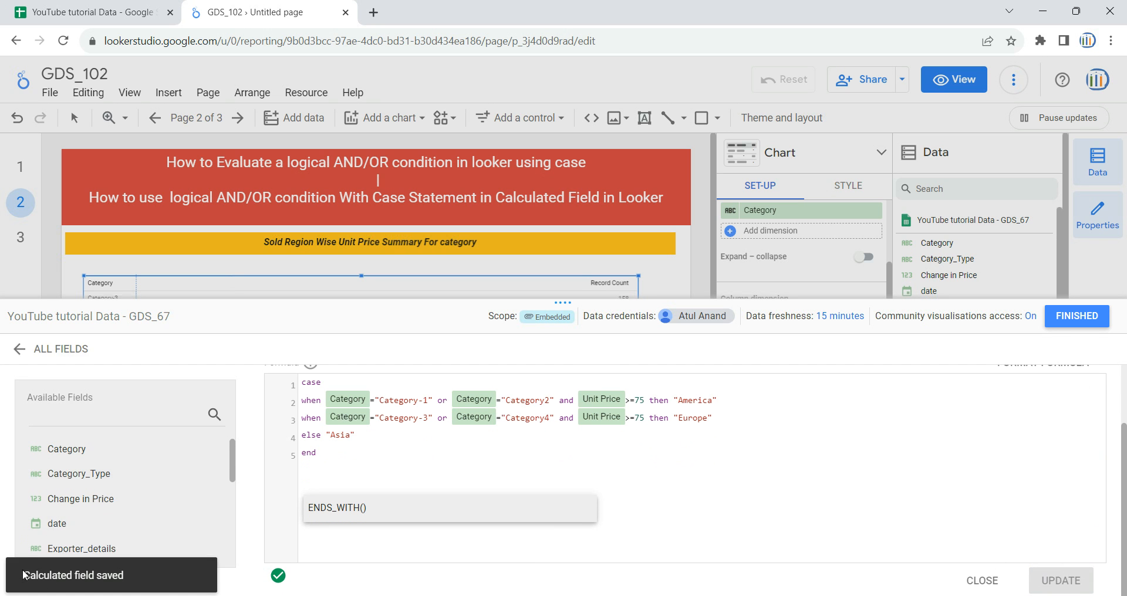
scroll(506, 457, "up", 1)
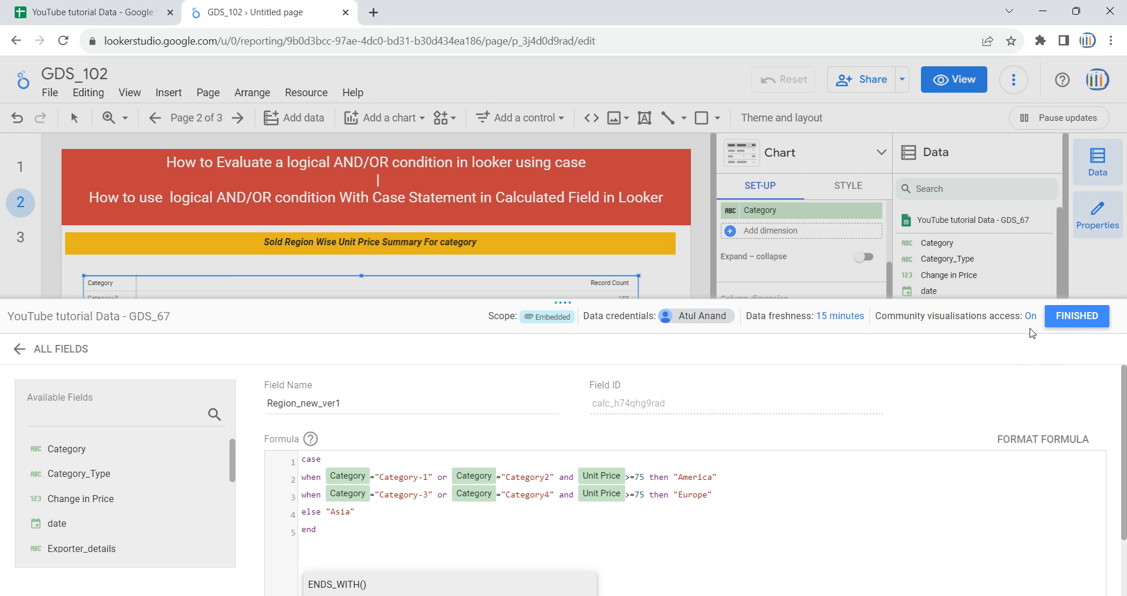
left_click(1075, 322)
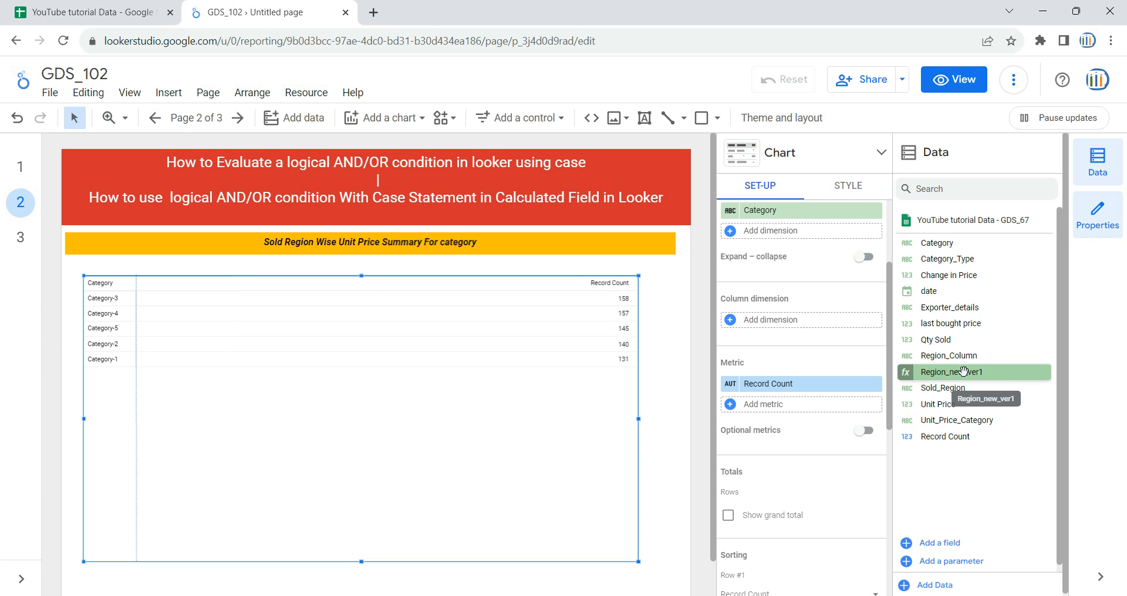
Add Region_new_ver1 as the pivot table's column dimension and replace the Record Count metric with Unit Price
left_click_drag(954, 373, 804, 321)
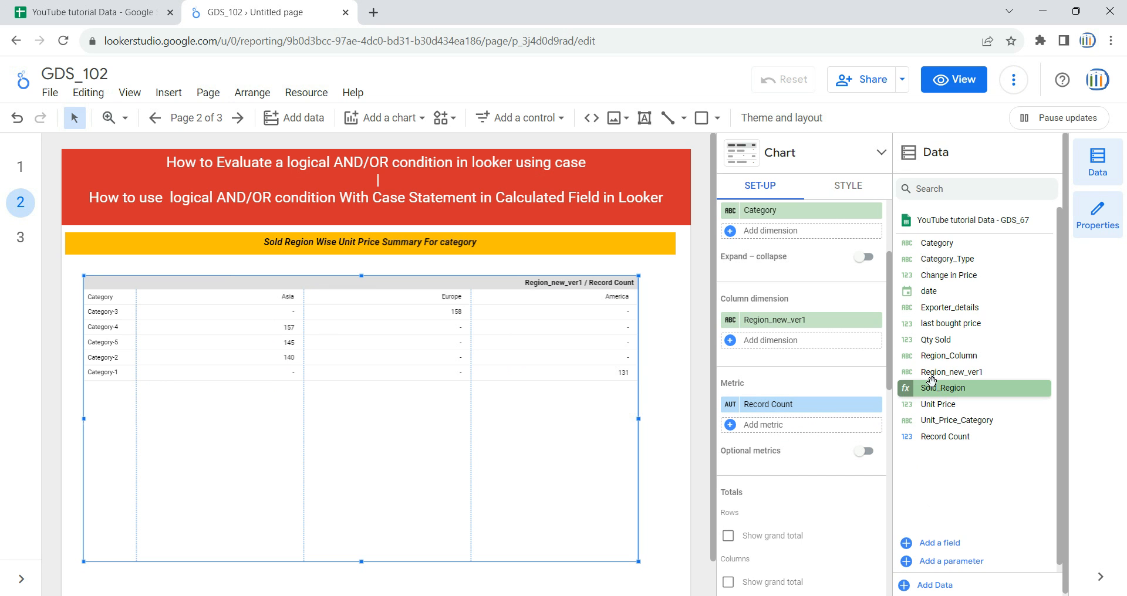
left_click_drag(909, 339, 810, 410)
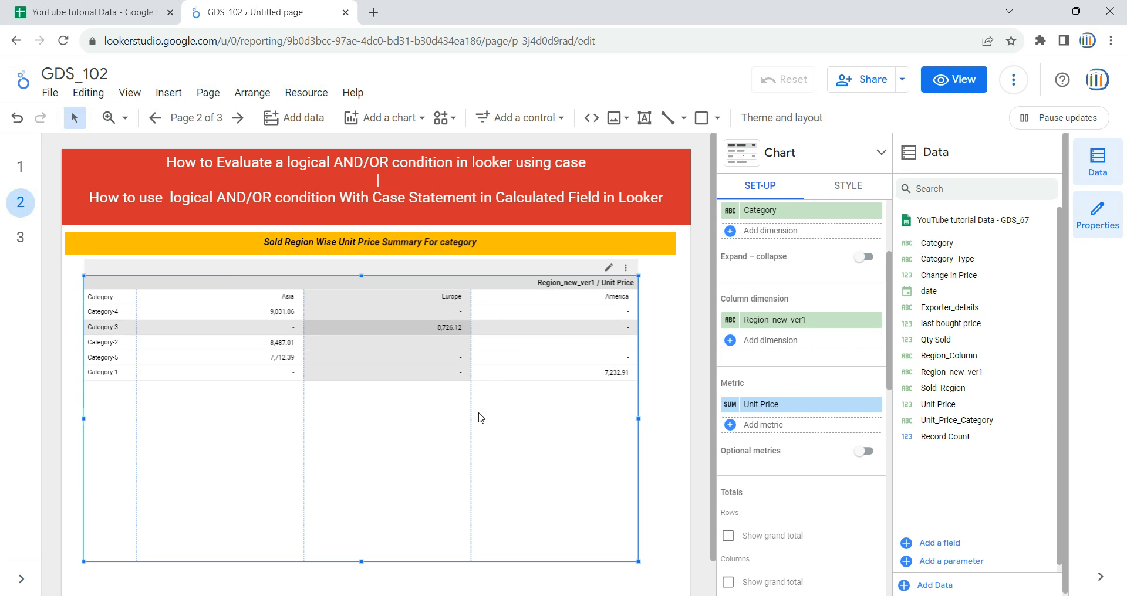
Set the pivot table's label font size to 40px
left_click(848, 186)
scroll(843, 356, "down", 5)
scroll(843, 356, "down", 3)
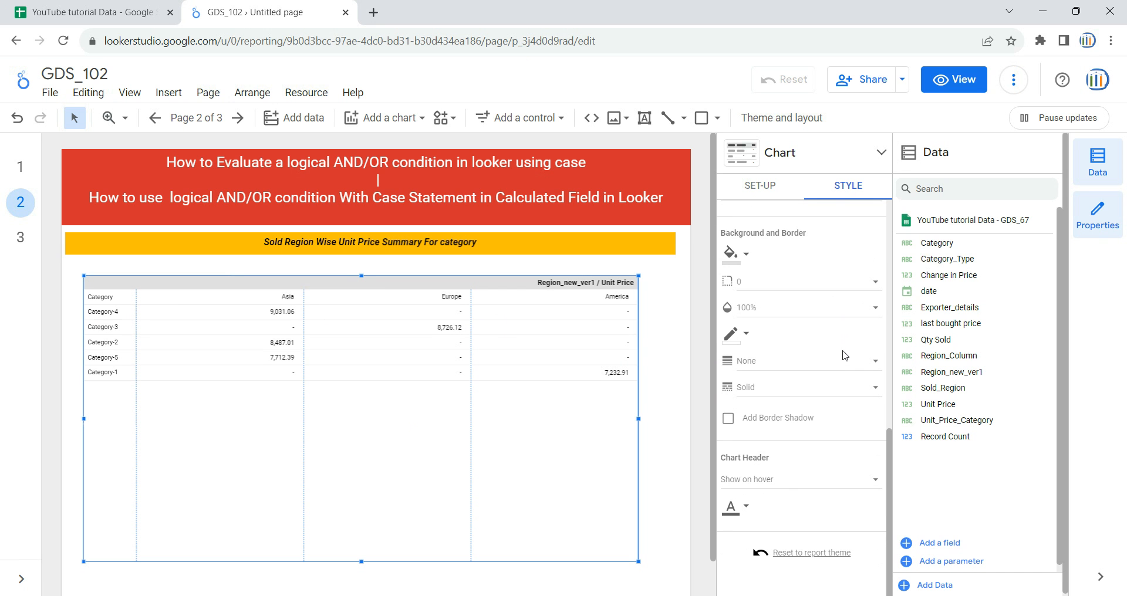
scroll(843, 355, "up", 3)
scroll(843, 355, "up", 4)
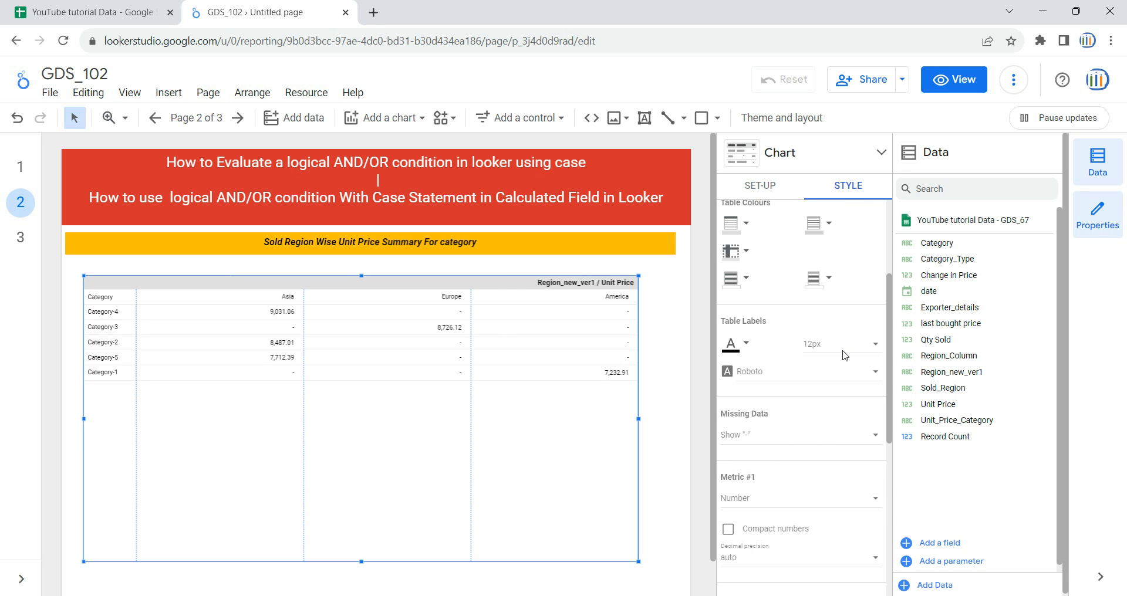
left_click(855, 349)
left_click(848, 451)
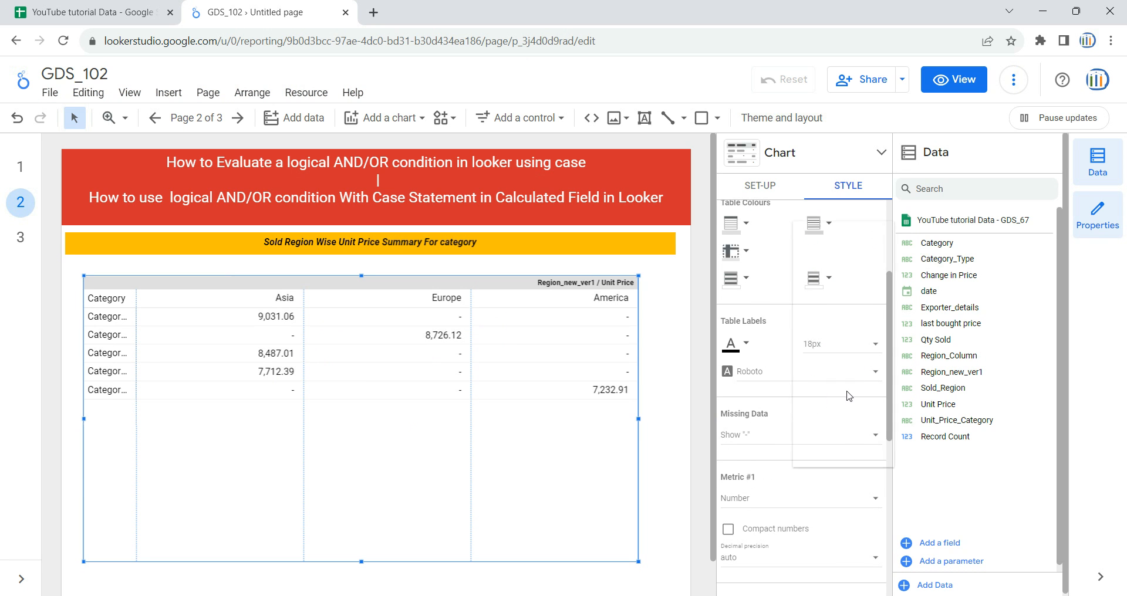
left_click(845, 347)
scroll(841, 378, "down", 2)
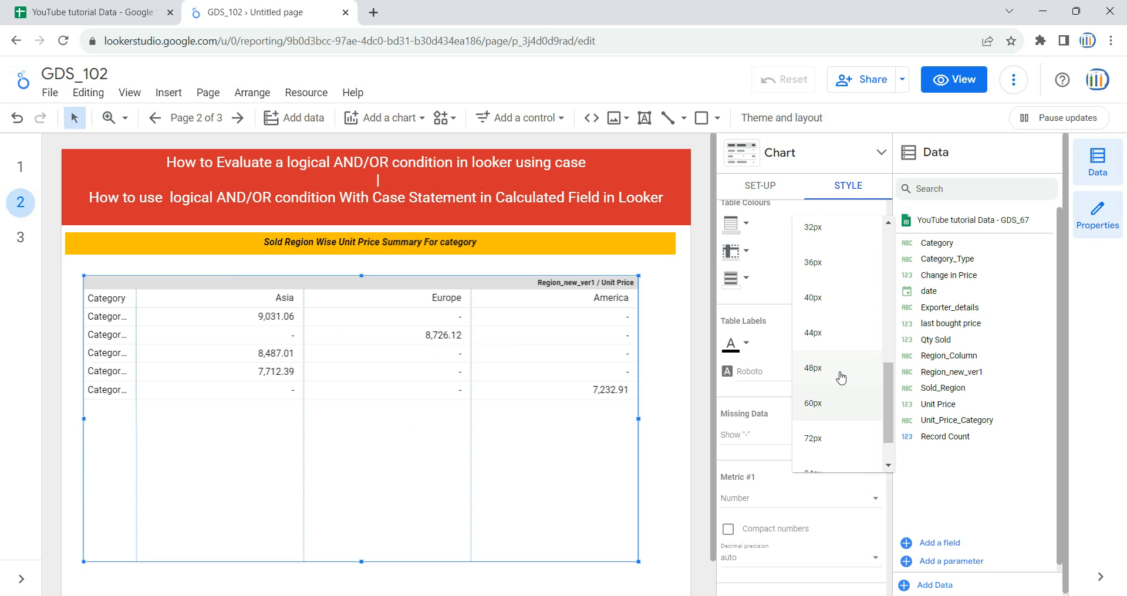
left_click(831, 300)
left_click(674, 371)
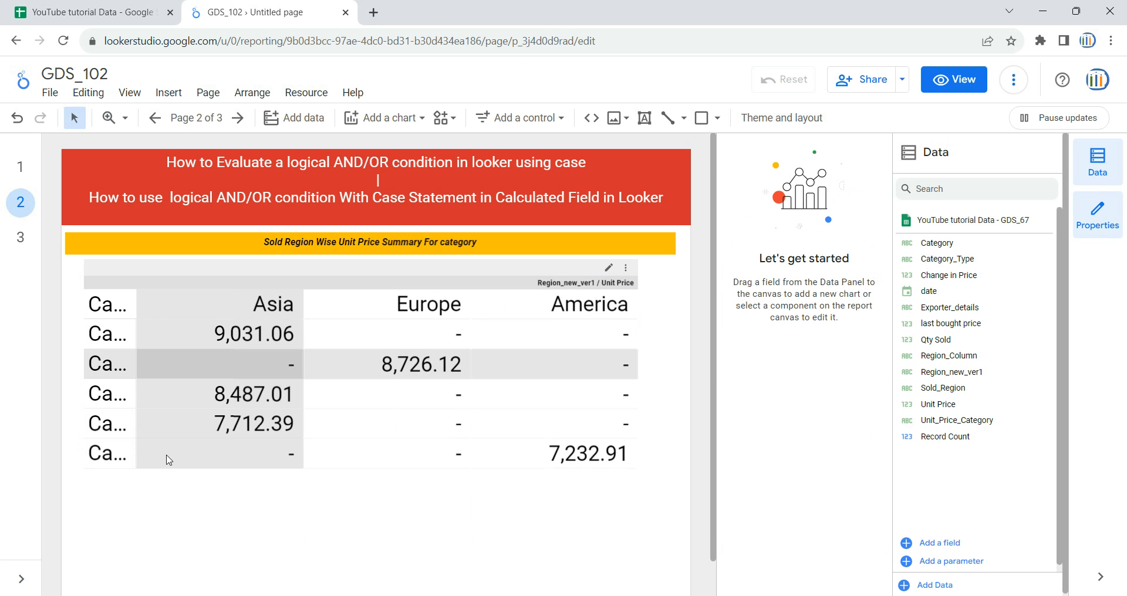
Widen the pivot table's Category column so the full category names fit
left_click_drag(139, 417, 208, 440)
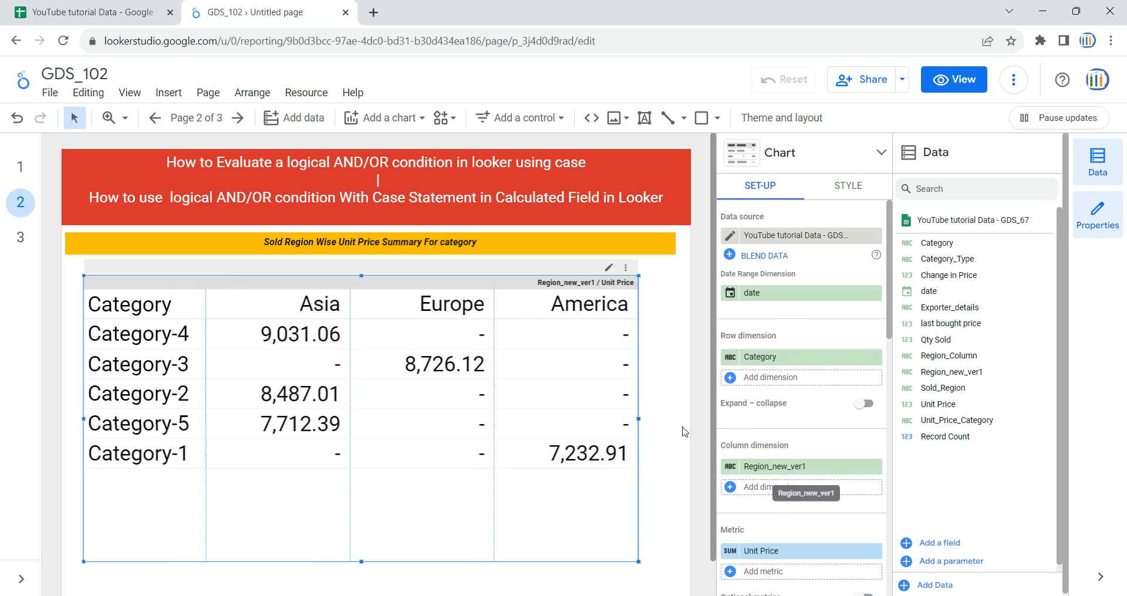
left_click(654, 385)
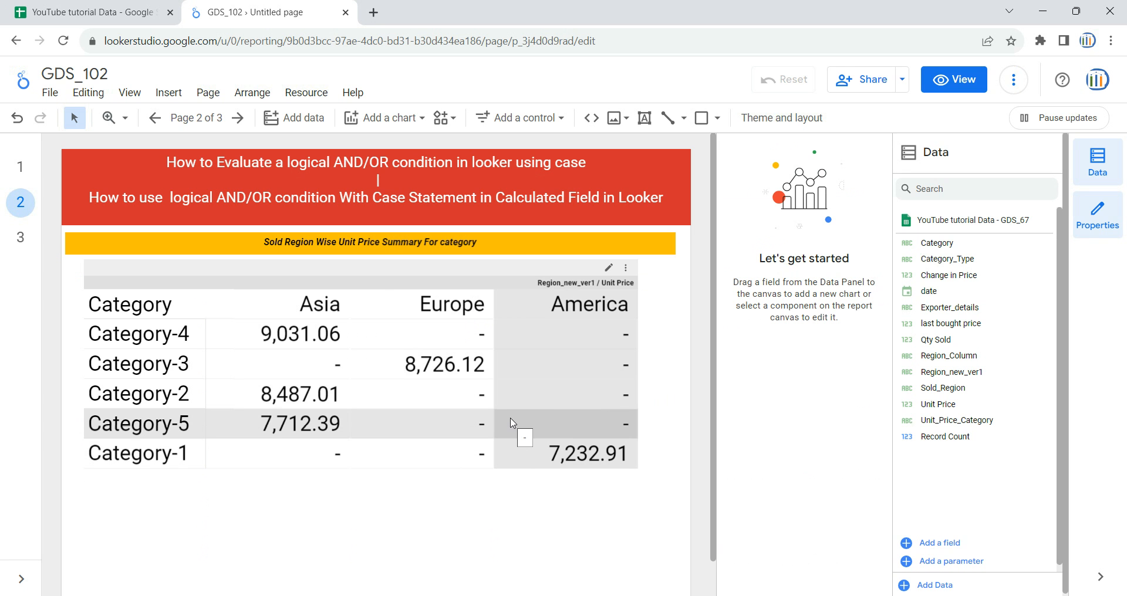
Reopen the Region_new_ver1 formula, review its or/and conditions and region results, and close it without editing
left_click(906, 375)
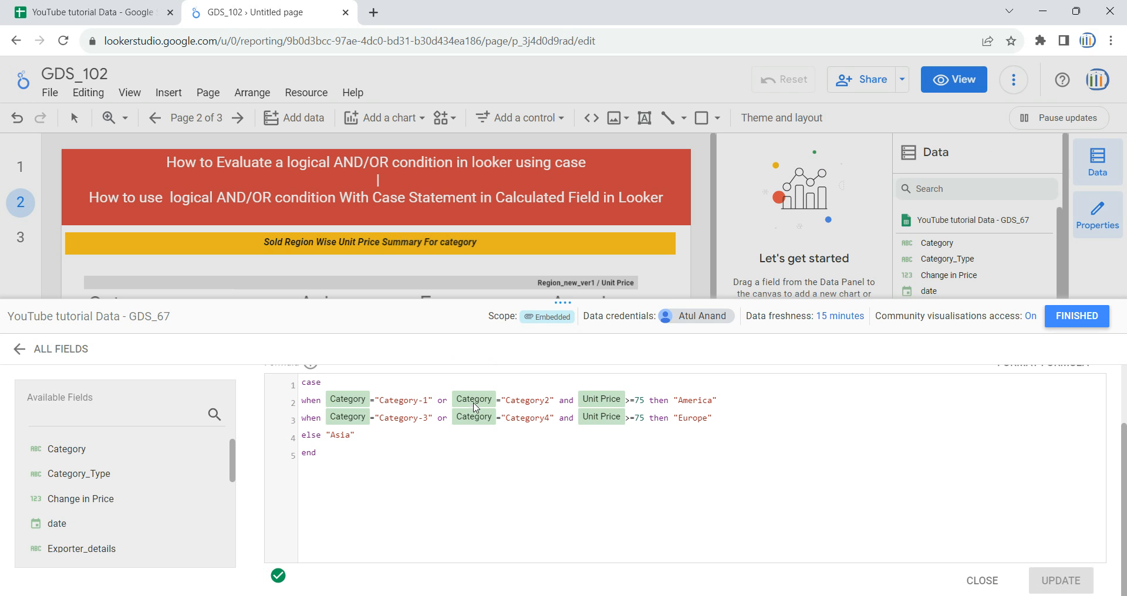
left_click(433, 402)
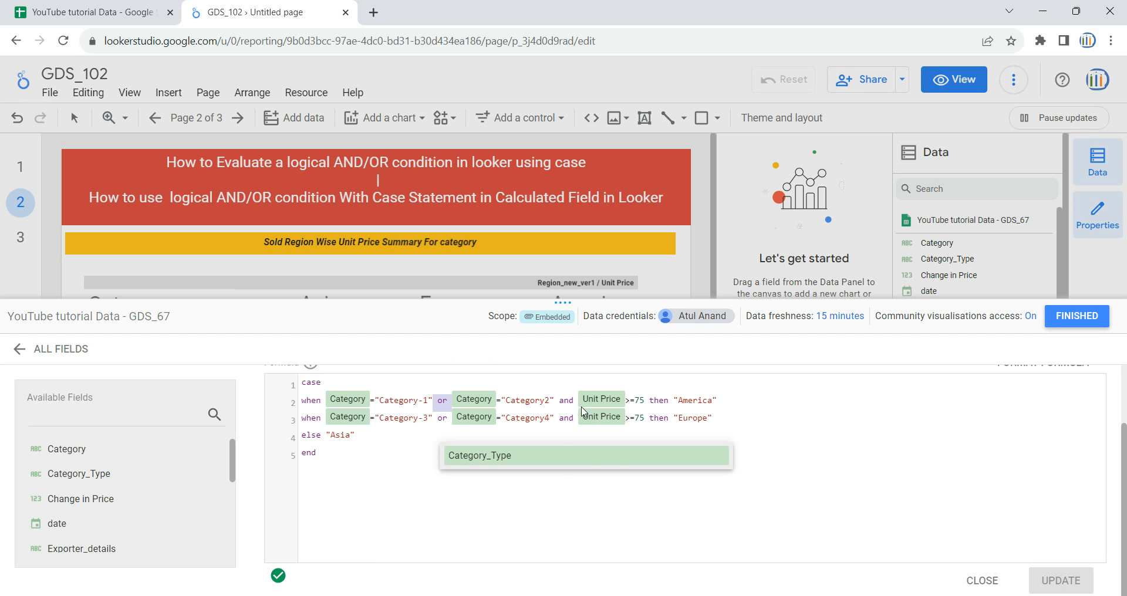
left_click(553, 404)
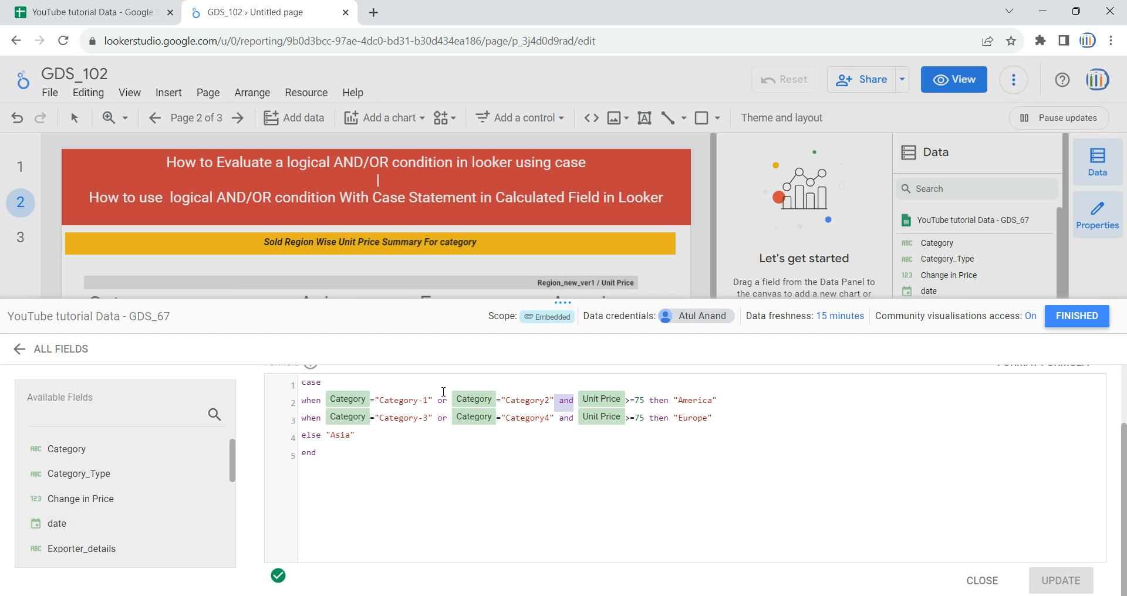
left_click_drag(719, 402, 652, 418)
left_click_drag(360, 445, 325, 436)
left_click(1076, 315)
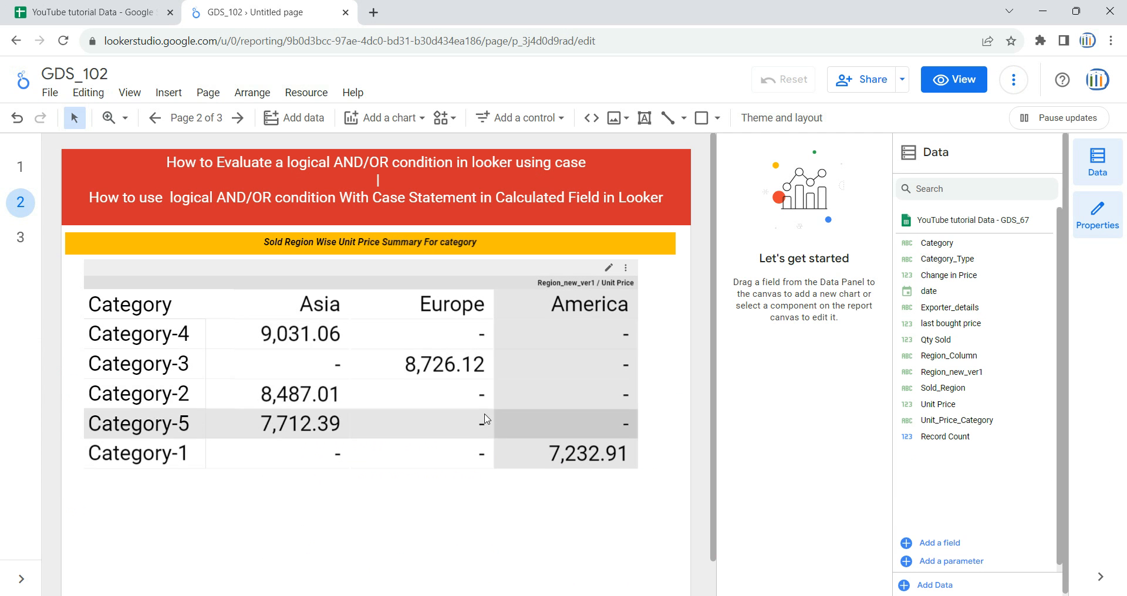